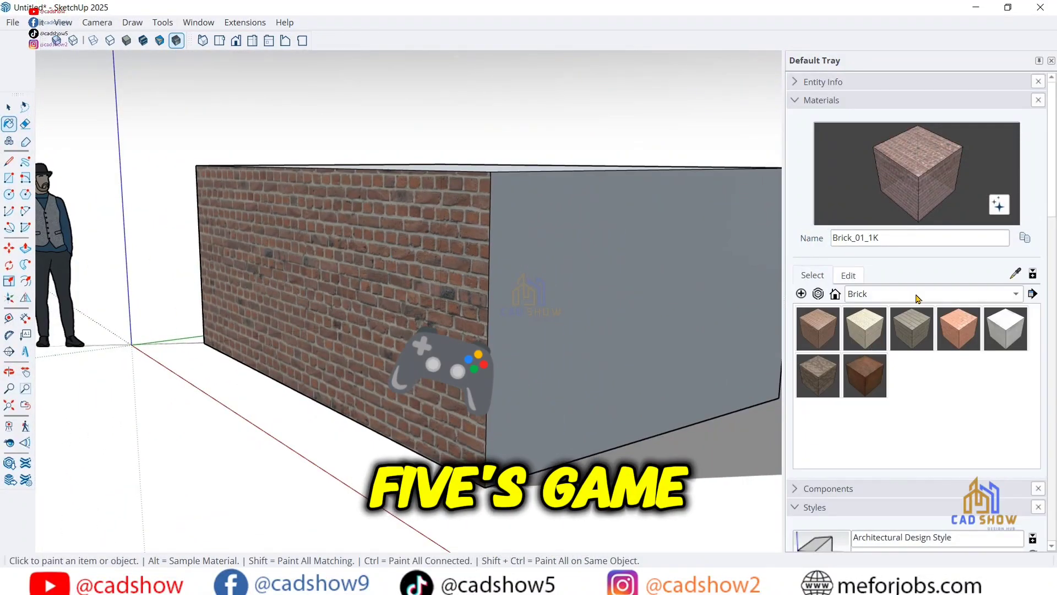
Paint the box's plain side face next to the brick wall with a dark material from the Stone collection
click(918, 299)
click(911, 431)
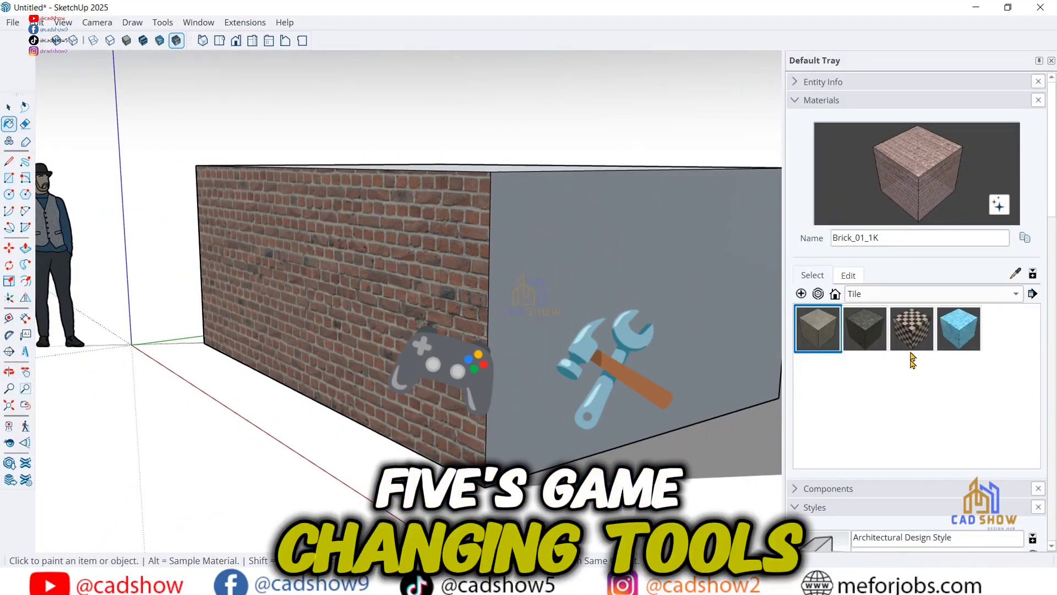
click(911, 296)
click(892, 279)
click(913, 328)
click(585, 311)
Repaint the box's side face next to the brick wall with the first material of the Tile collection
click(918, 294)
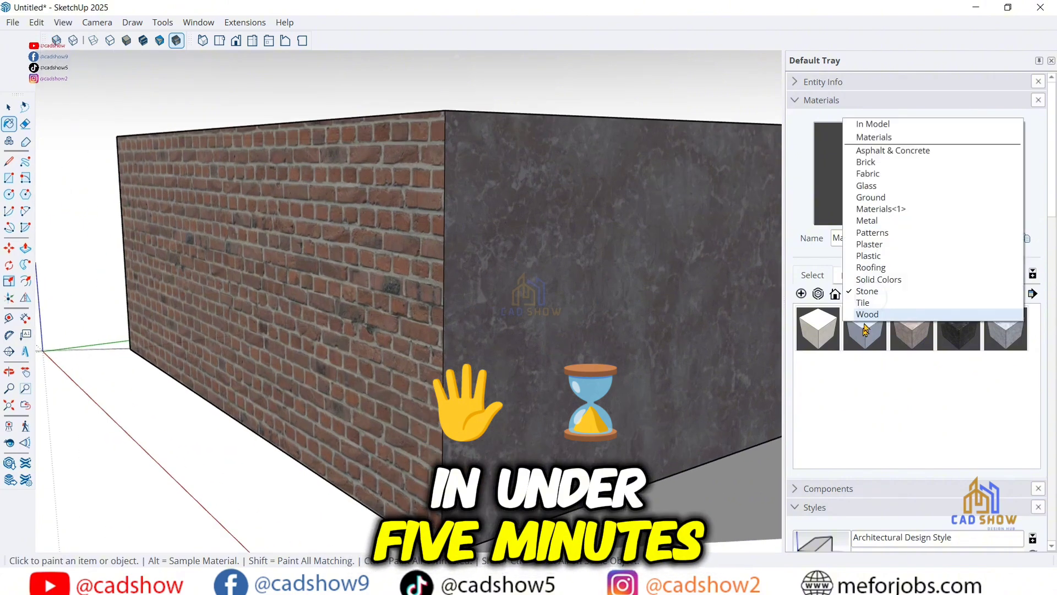
click(873, 302)
click(818, 328)
click(551, 275)
middle_drag(551, 275, 395, 282)
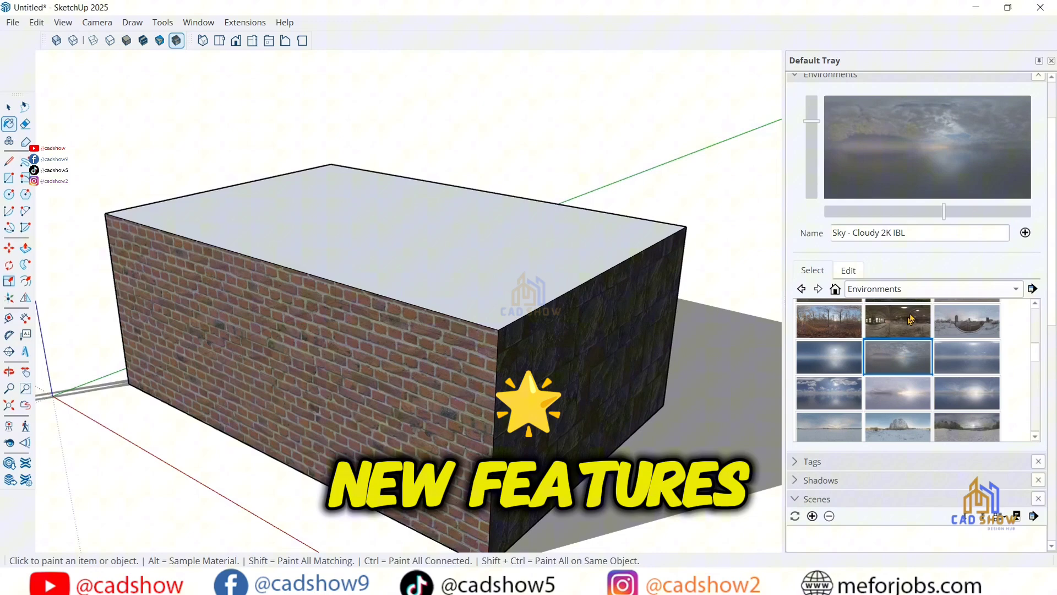
Paint the box's top face with the Tile_Exterior_08_1K material
scroll(859, 234, up, 3)
click(795, 135)
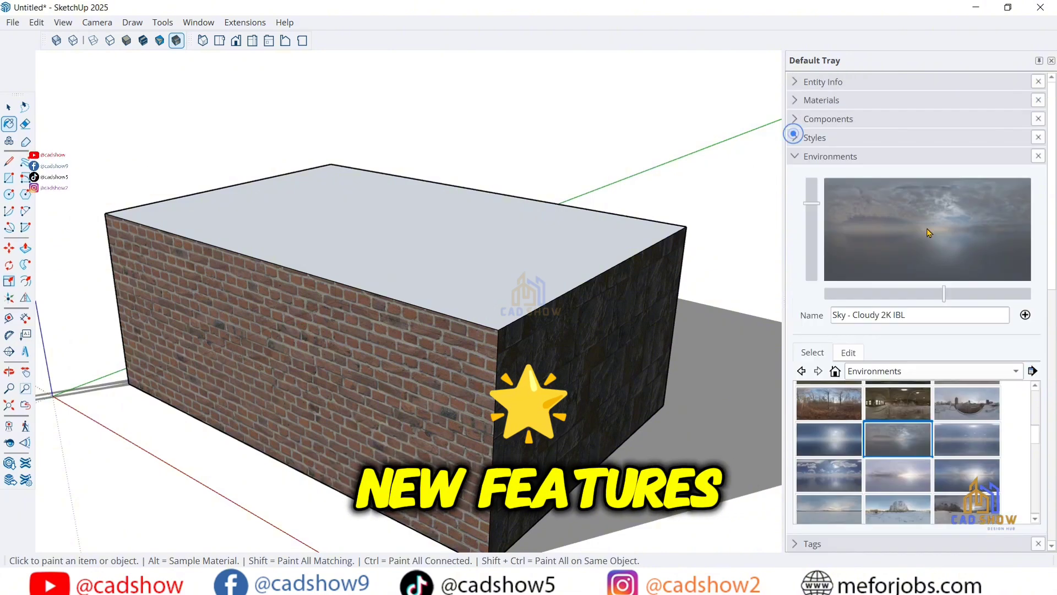
click(897, 279)
click(904, 292)
click(895, 278)
click(886, 322)
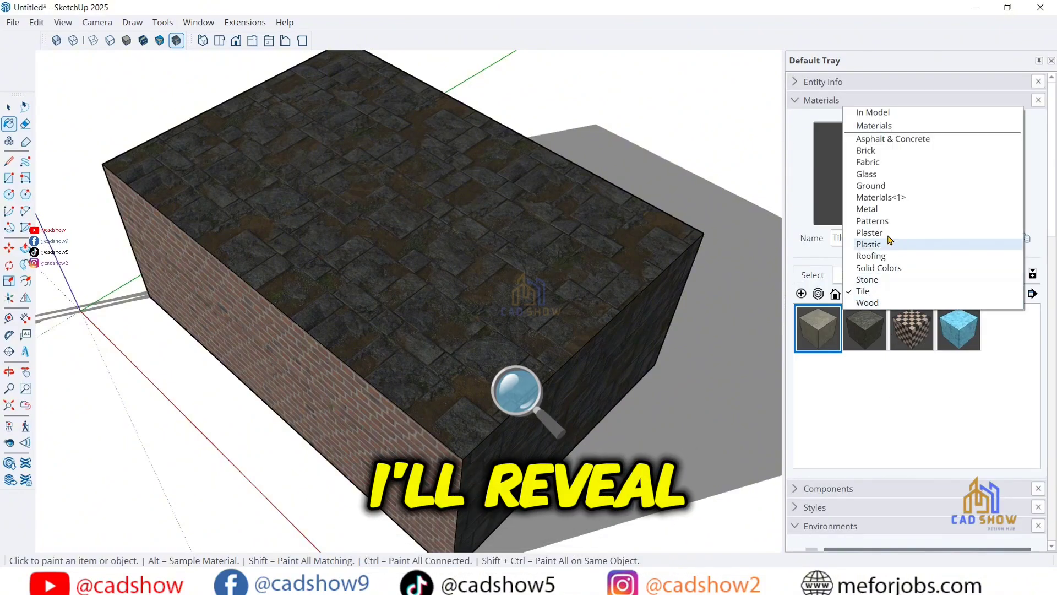
Pick the fourth material of the Ground collection and open its editing settings
click(871, 185)
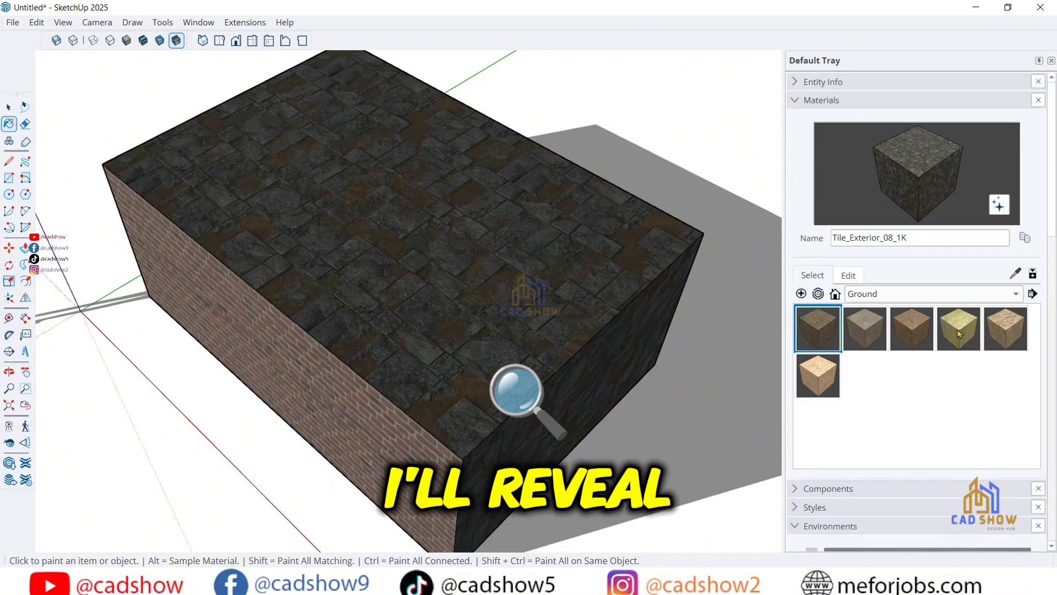
click(959, 329)
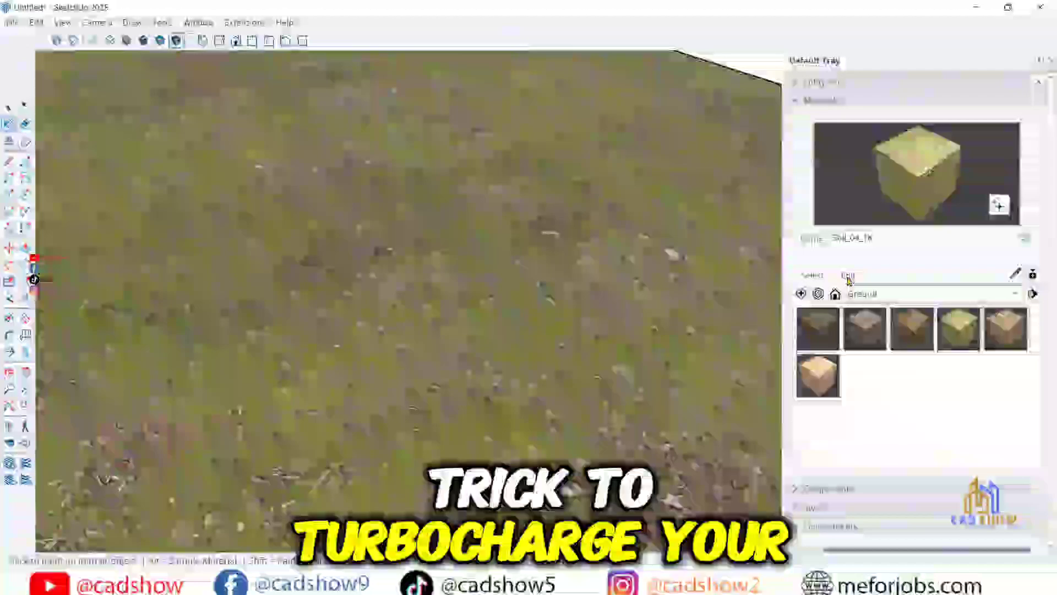
click(847, 275)
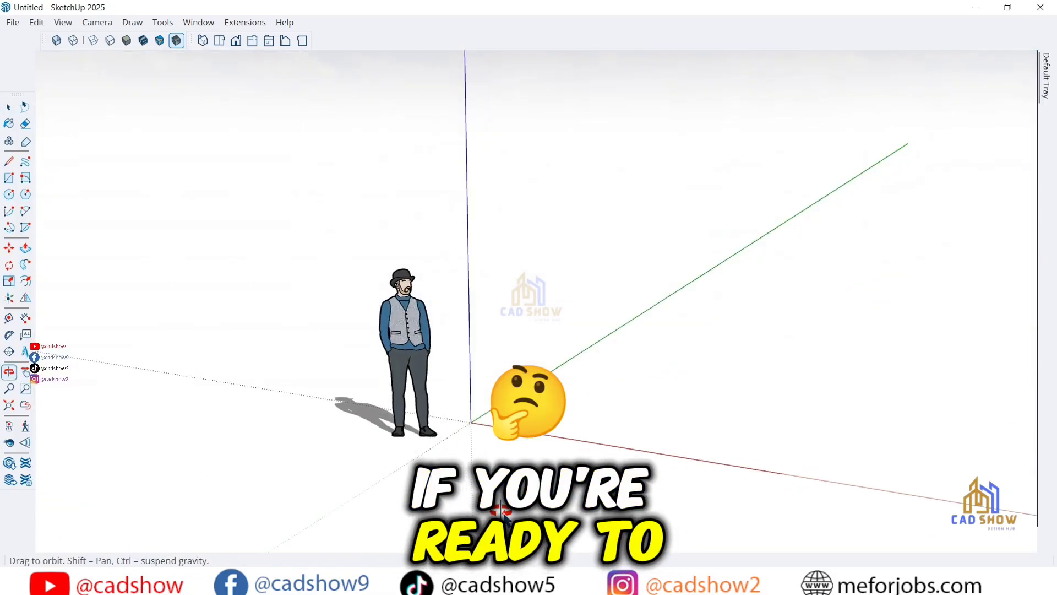
Model a box beside the scale figure and browse the sky environments, applying Dusk 2K IBL
click(518, 395)
click(926, 466)
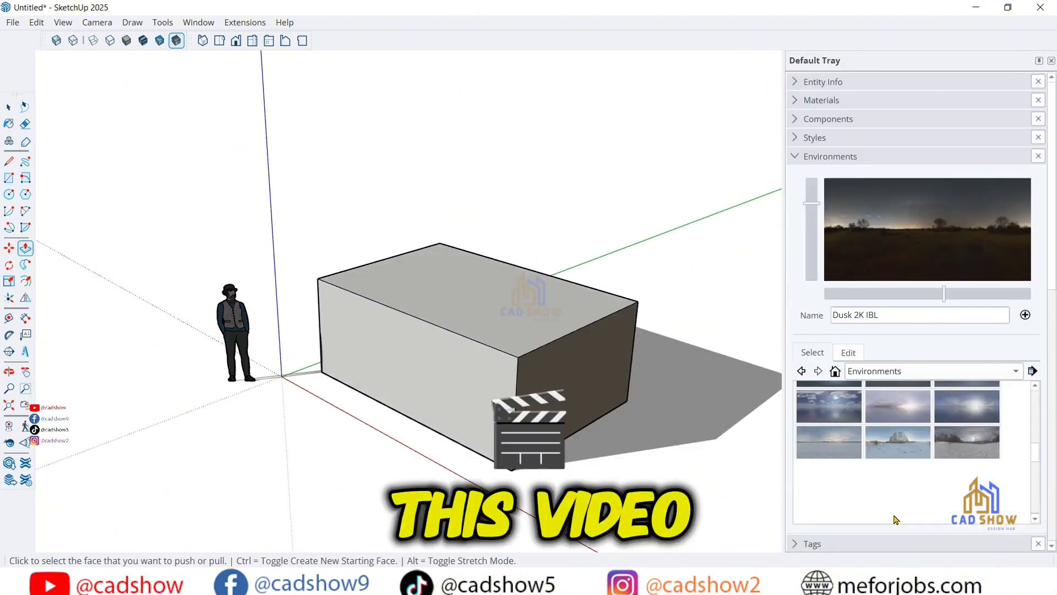
click(897, 441)
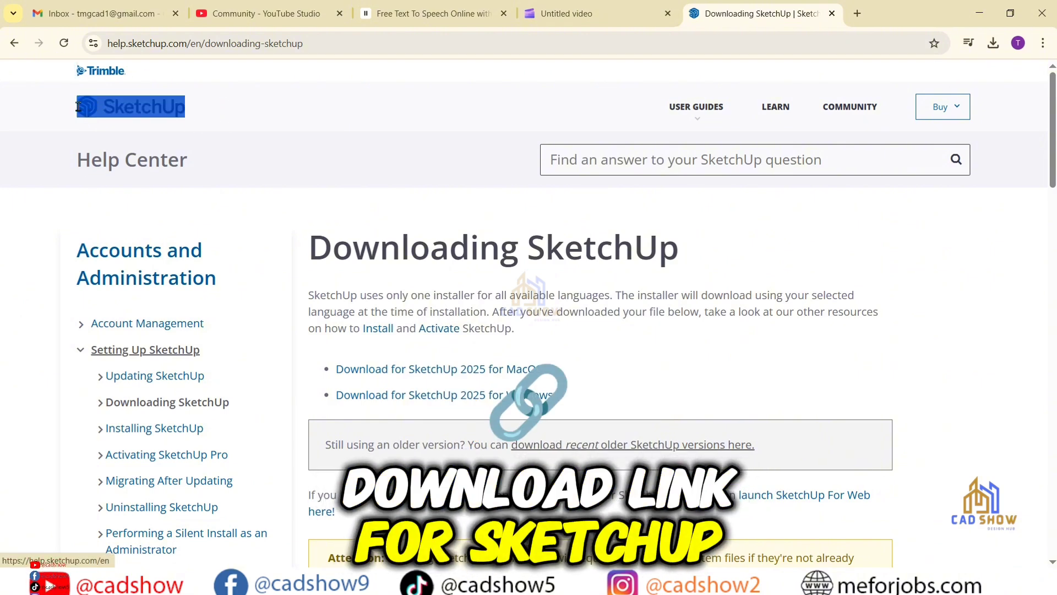
Examine the Downloading SketchUp help page, down to the SketchUp 2025 download links for MacOS and Windows
scroll(276, 233, down, 3)
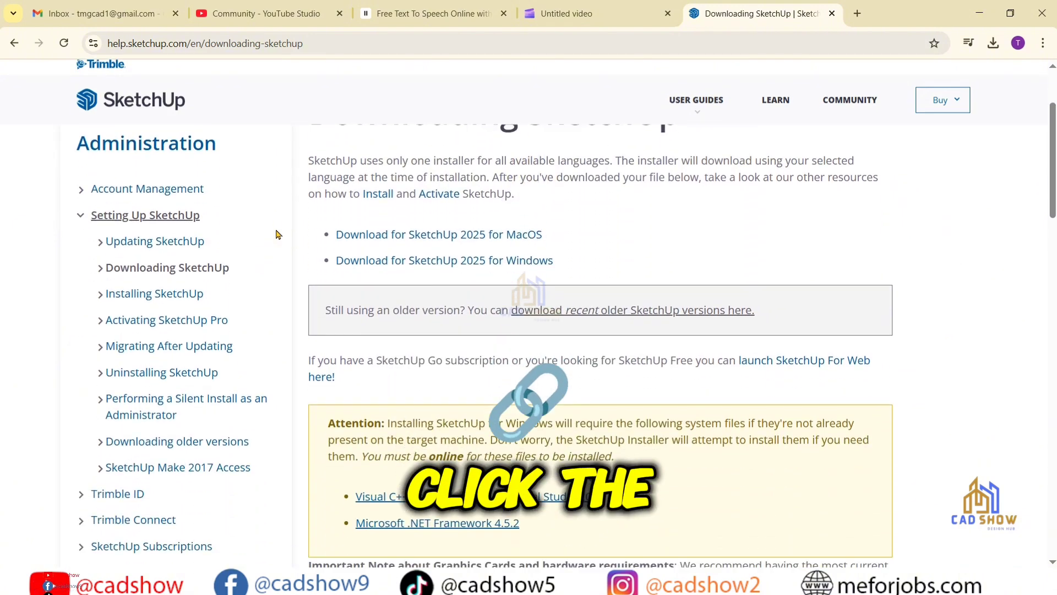
scroll(276, 233, up, 3)
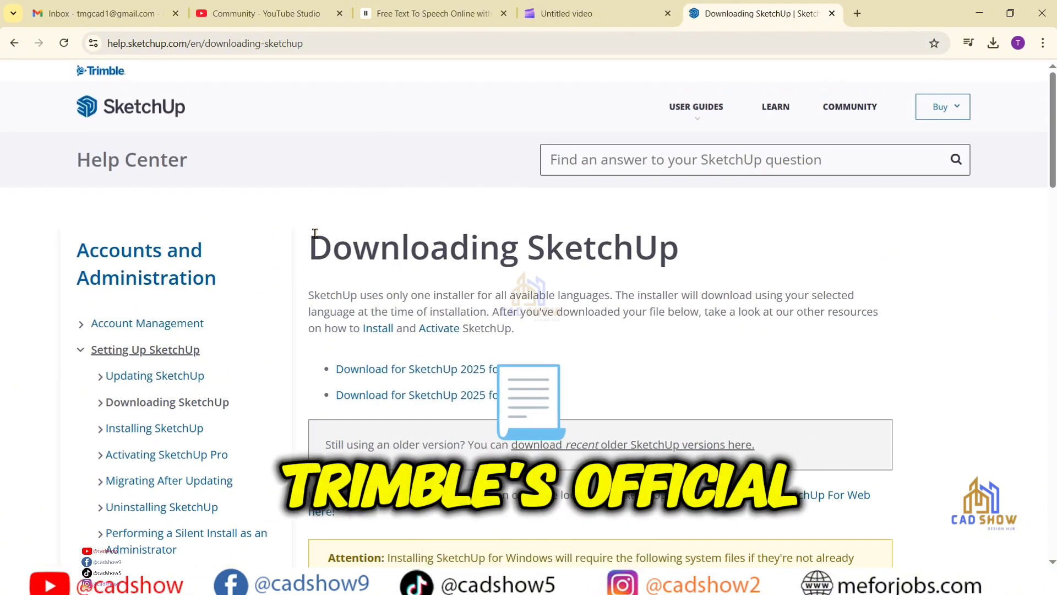
drag(309, 249, 664, 265)
scroll(385, 223, down, 2)
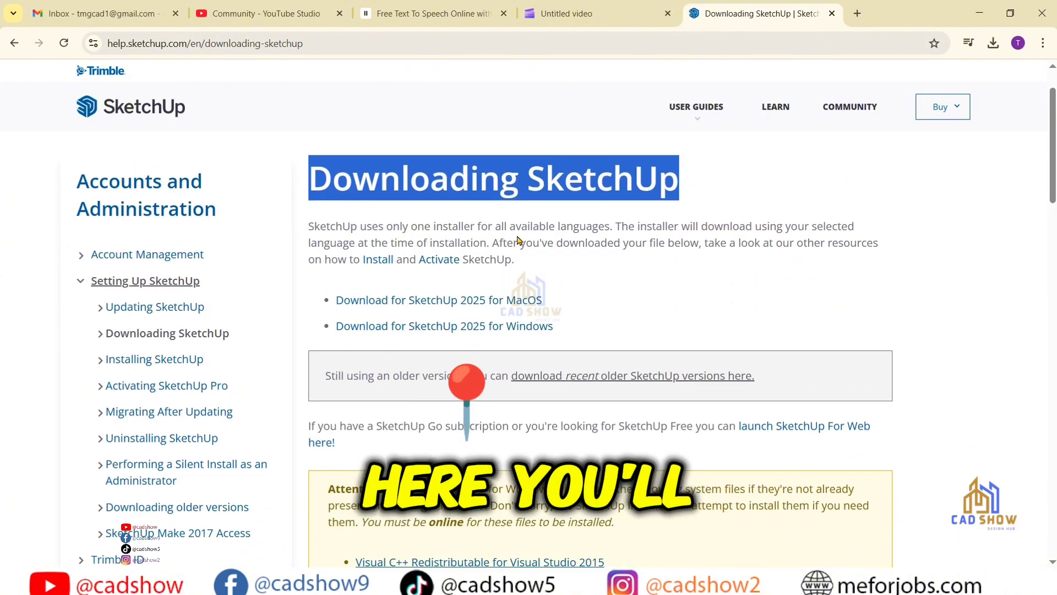
drag(328, 228, 497, 235)
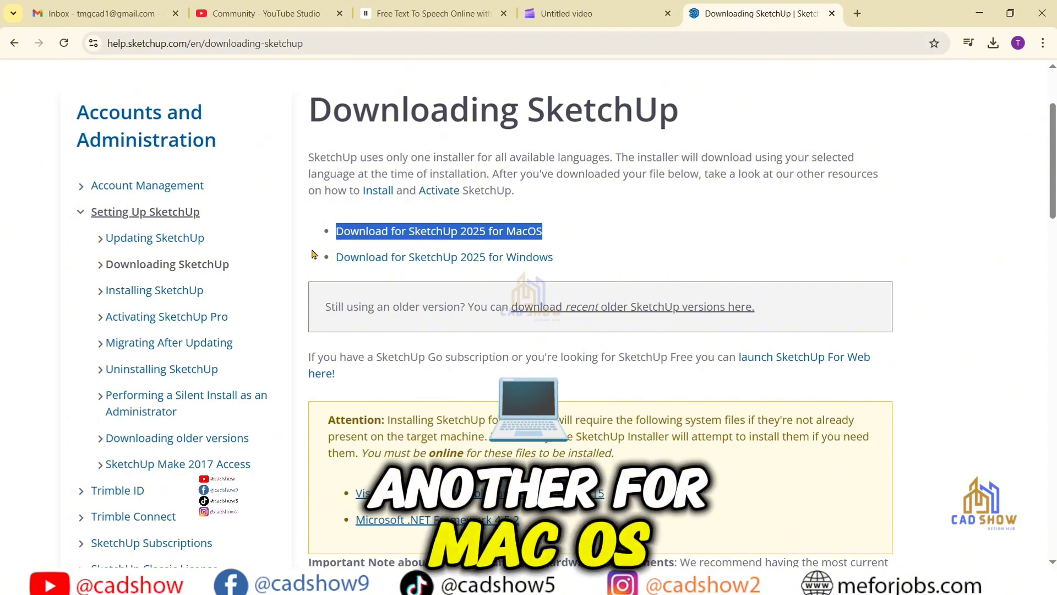
mouse_move(353, 257)
mouse_down()
mouse_move(472, 276)
mouse_move(526, 269)
mouse_up()
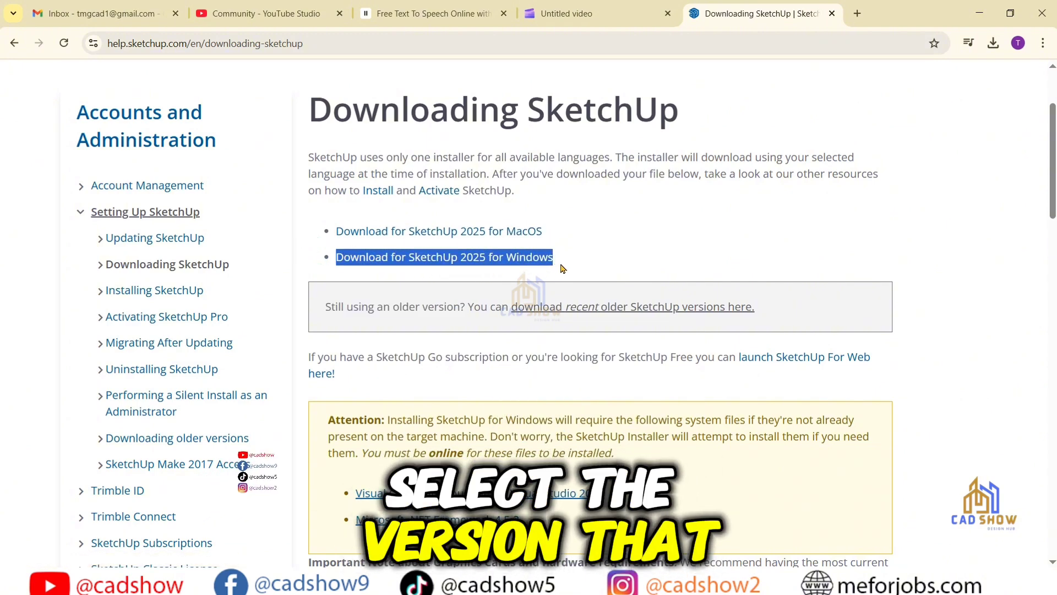
Read the help page's notes on required system files, hardware requirements and the SketchUp 2025 offline installer
scroll(432, 292, down, 5)
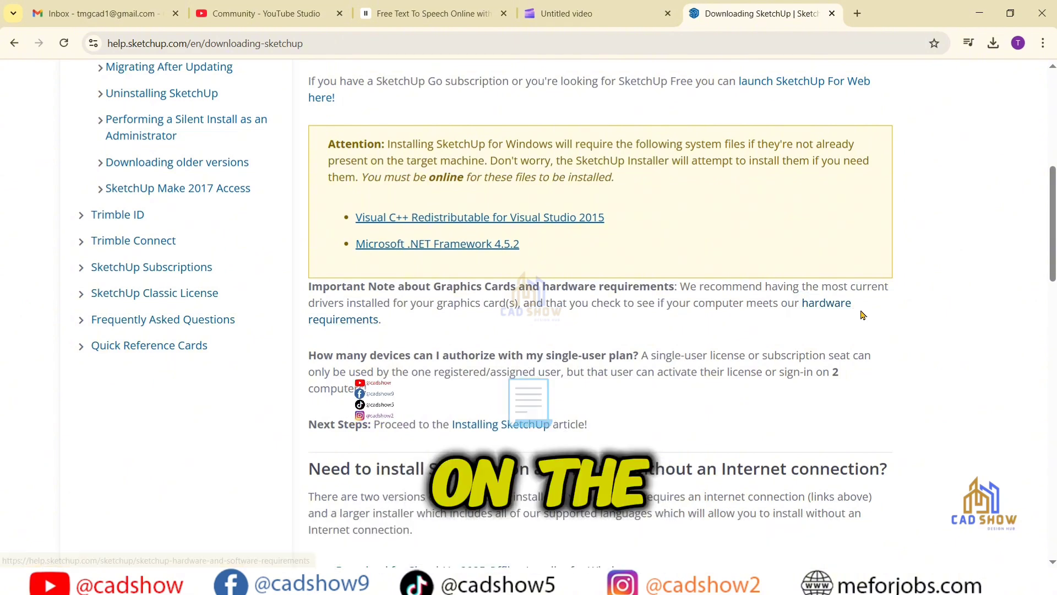
drag(862, 309, 408, 328)
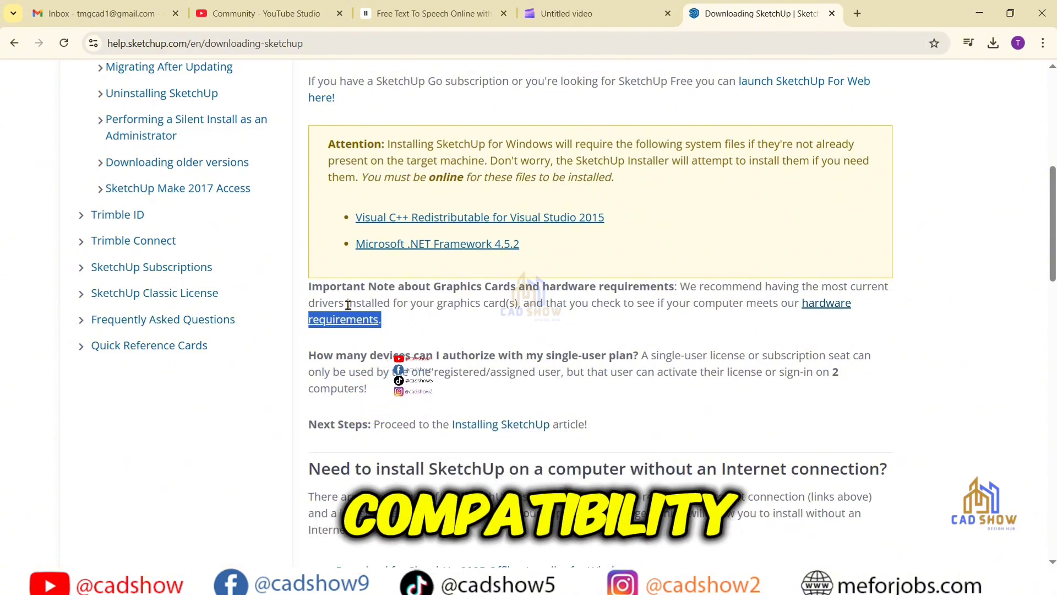
scroll(384, 398, down, 1)
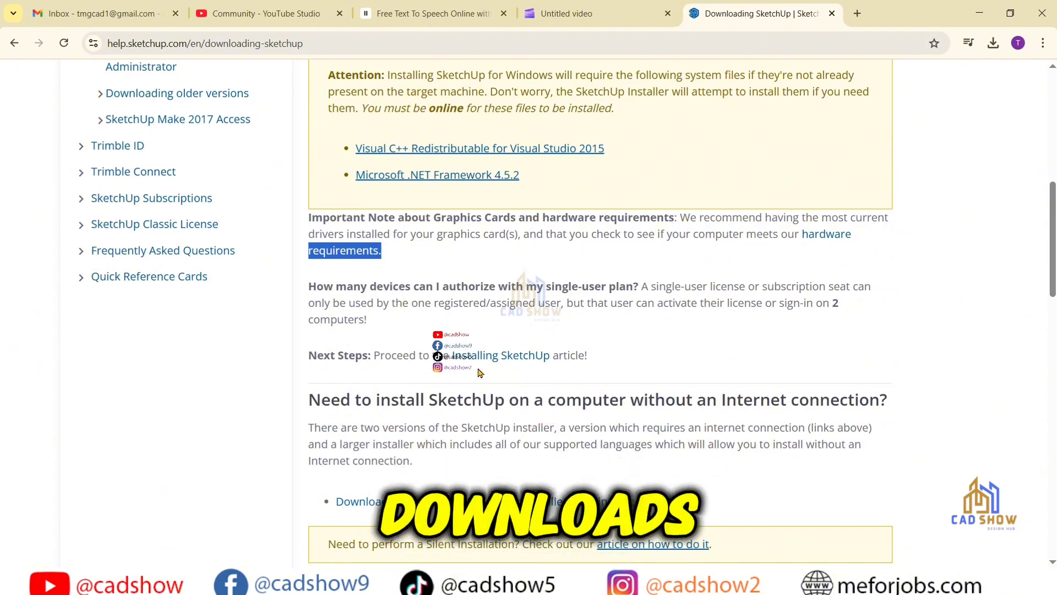
scroll(397, 358, down, 1)
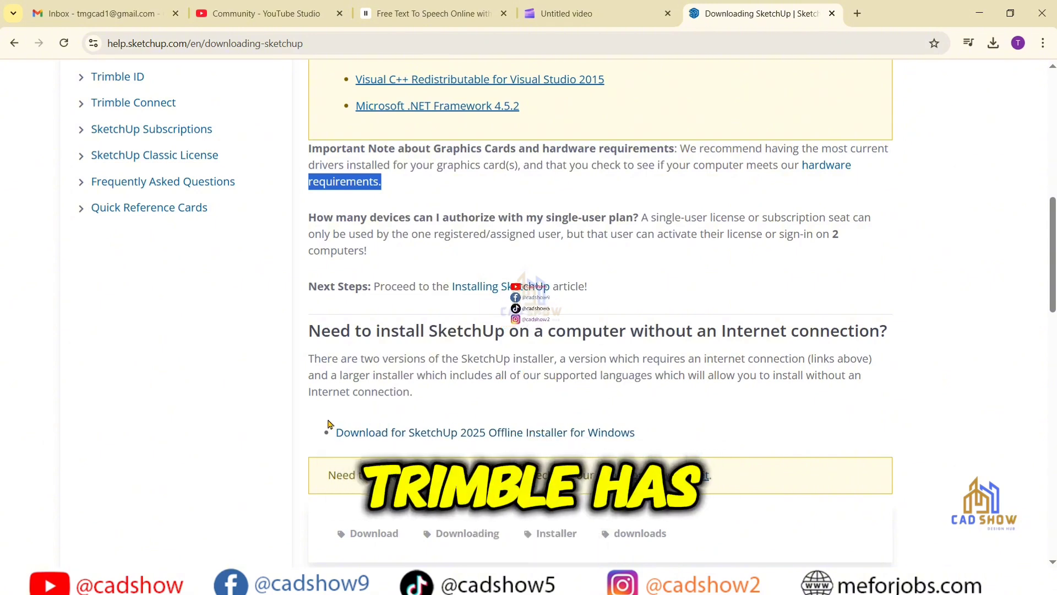
mouse_move(499, 428)
mouse_down()
mouse_move(629, 432)
mouse_move(659, 448)
mouse_up()
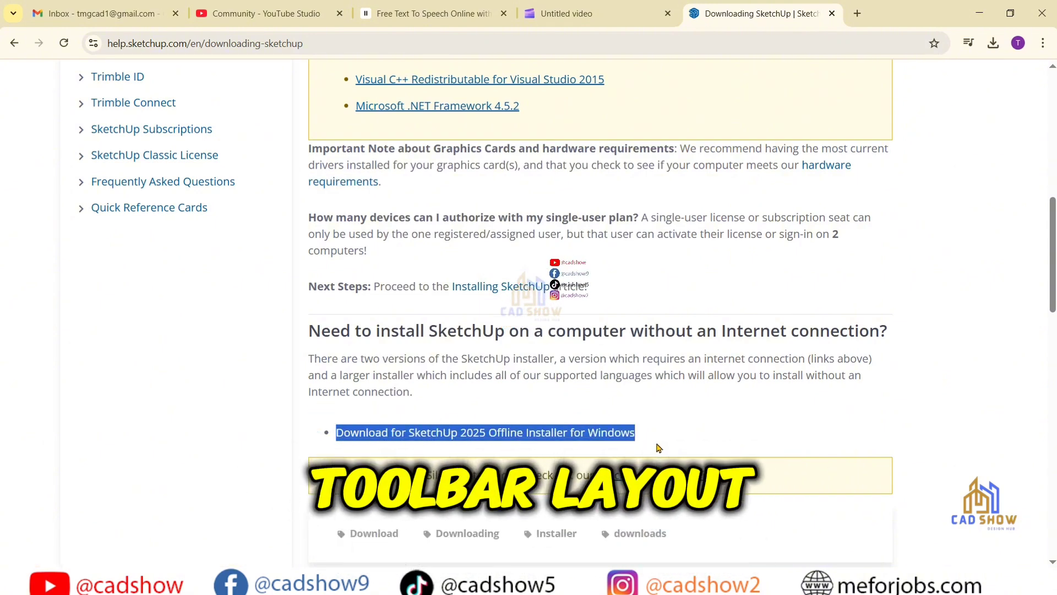
Start the SketchUp 2025 for Windows download from the help page, and cancel the running download
scroll(549, 444, down, 3)
scroll(569, 349, up, 8)
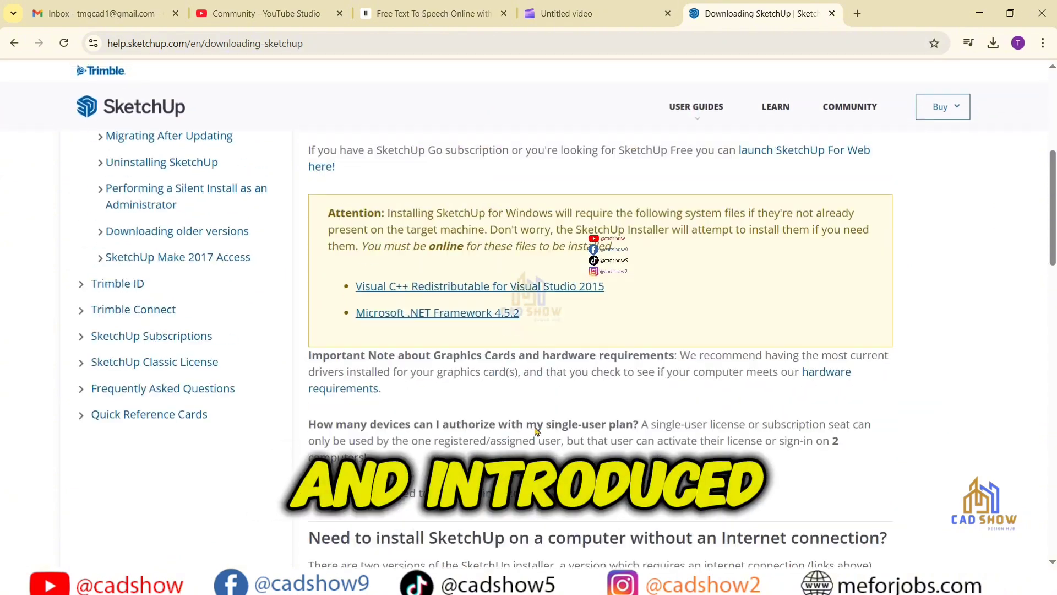
drag(322, 257, 553, 270)
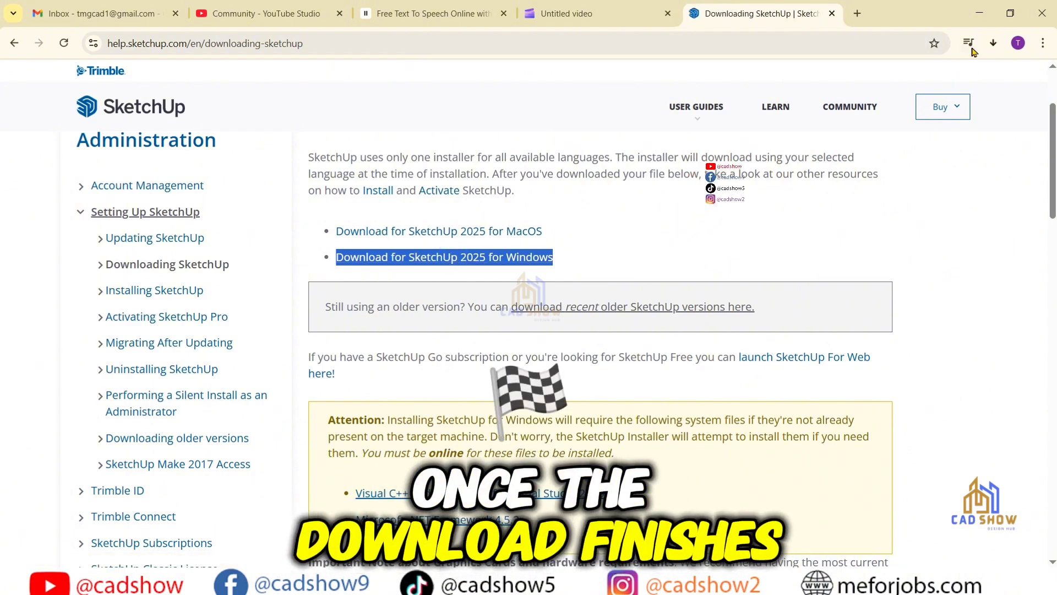
click(957, 105)
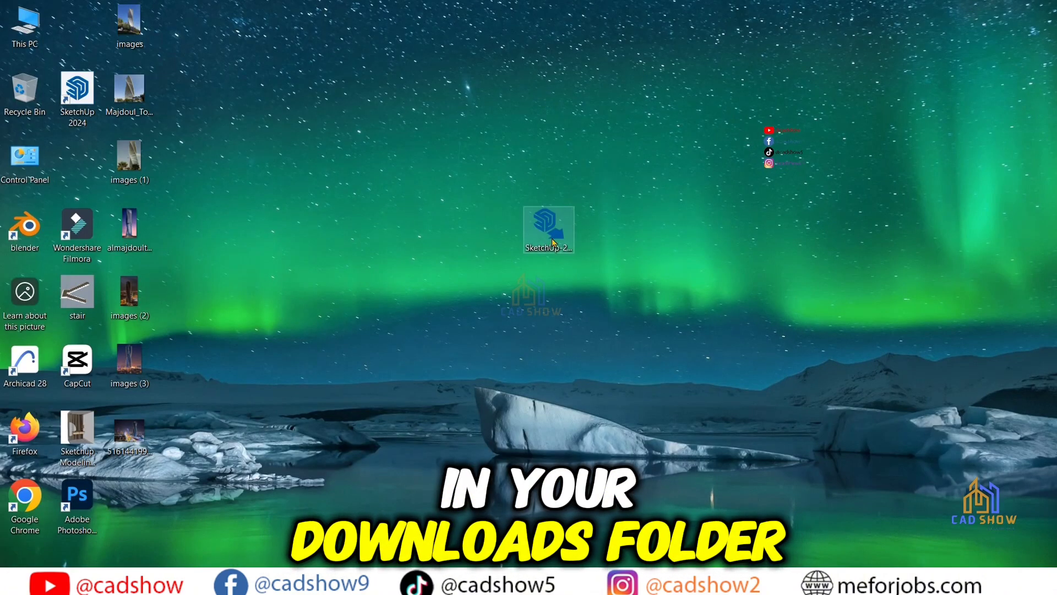
Run the SketchUp 2025 installer on the desktop and complete the installation to C:\Program Files\SketchUp\SketchUp 2025
drag(553, 242, 449, 174)
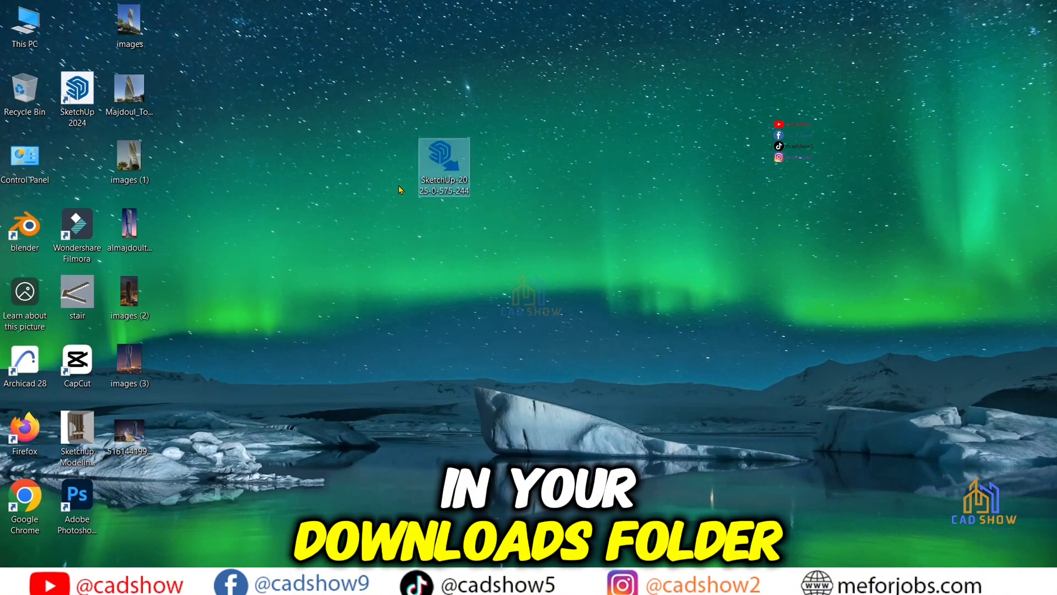
right_click(450, 187)
click(522, 224)
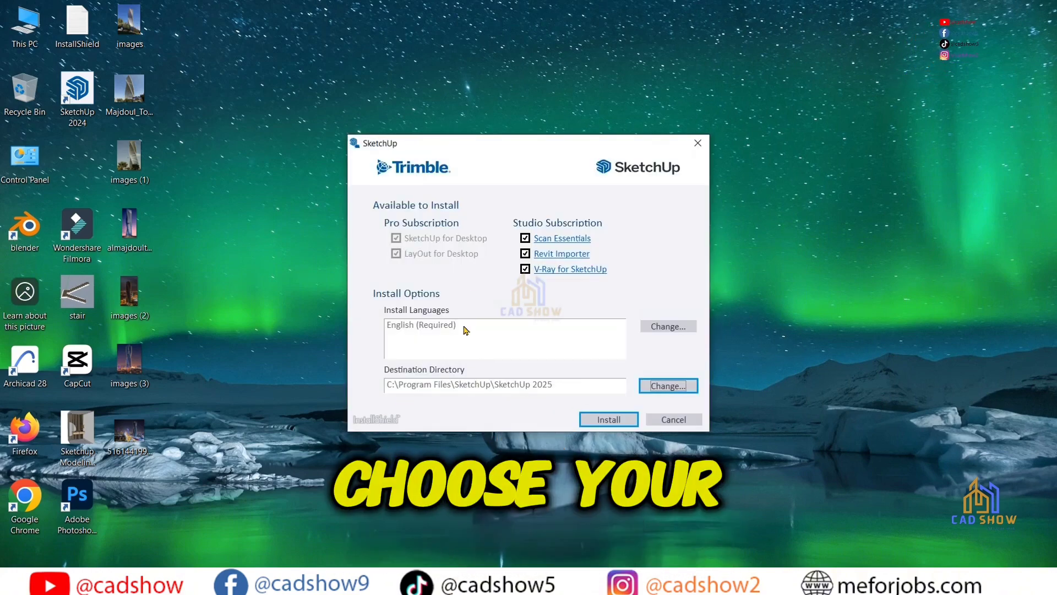
drag(489, 145, 429, 102)
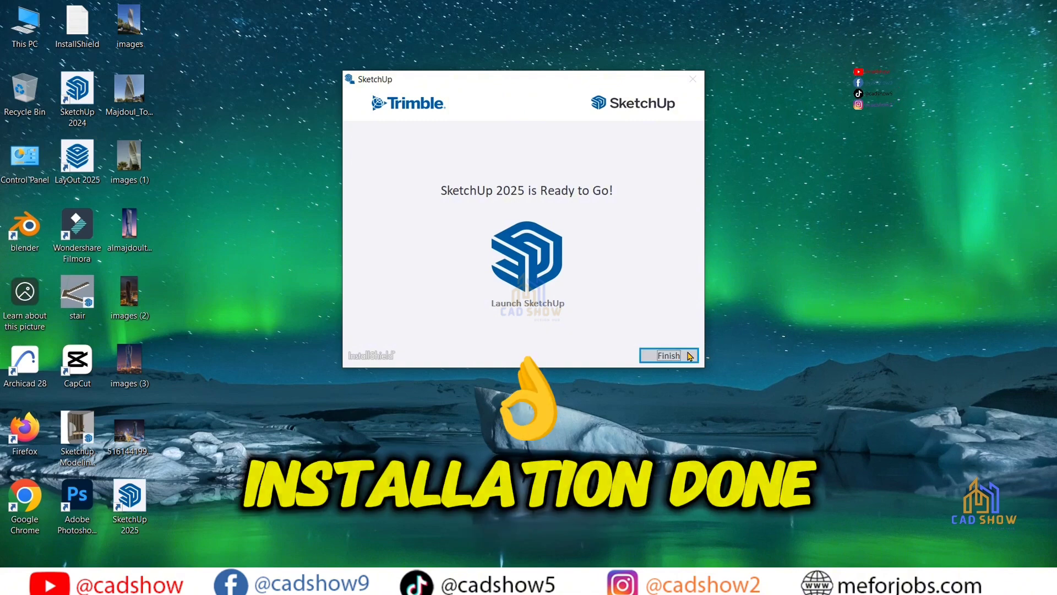
click(668, 356)
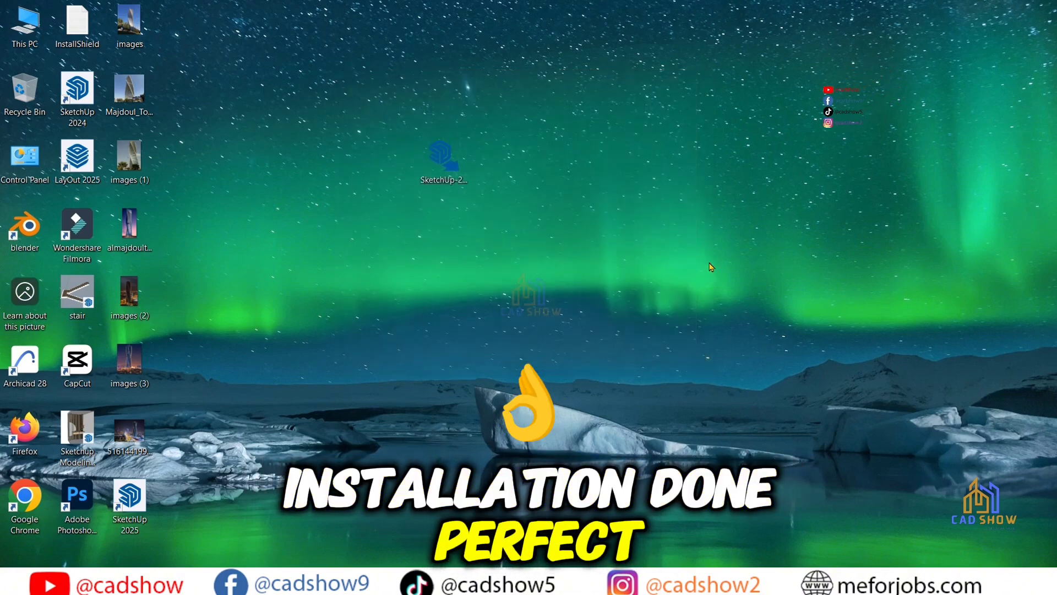
Move the SketchUp 2025 shortcut to an empty area of the desktop and launch SketchUp 2025 from it
right_click(595, 203)
click(633, 243)
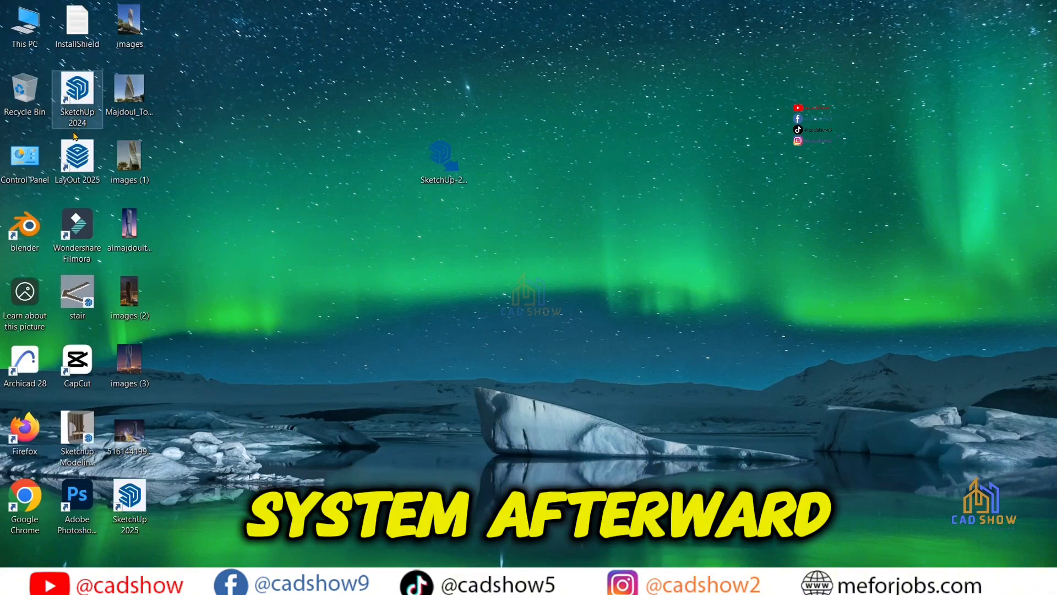
drag(156, 488, 518, 152)
right_click(498, 168)
click(550, 175)
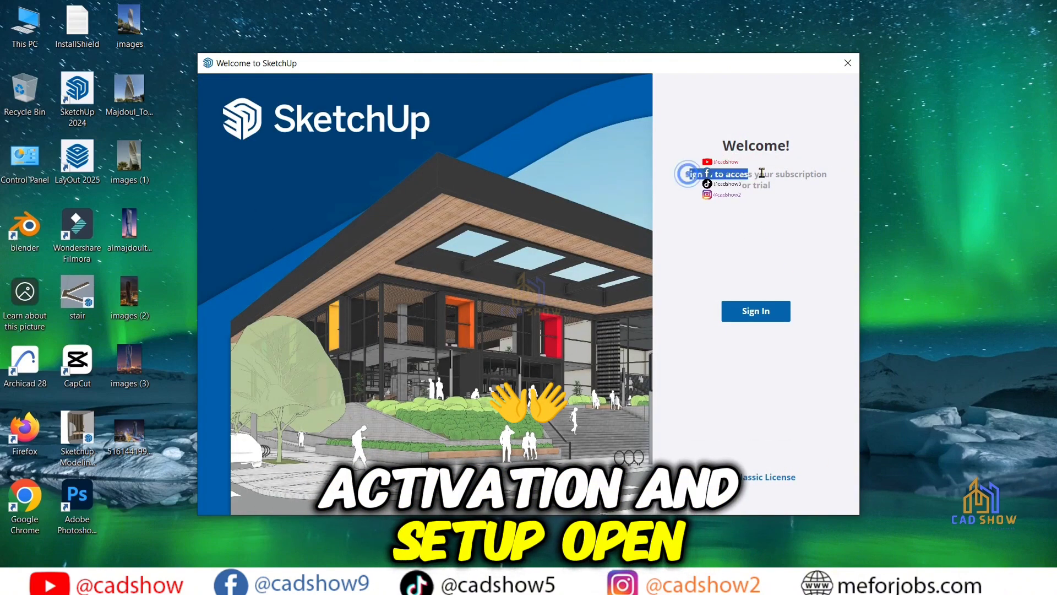
Sign in to the SketchUp account through the browser, starting from the Welcome to SketchUp window
drag(761, 173, 785, 174)
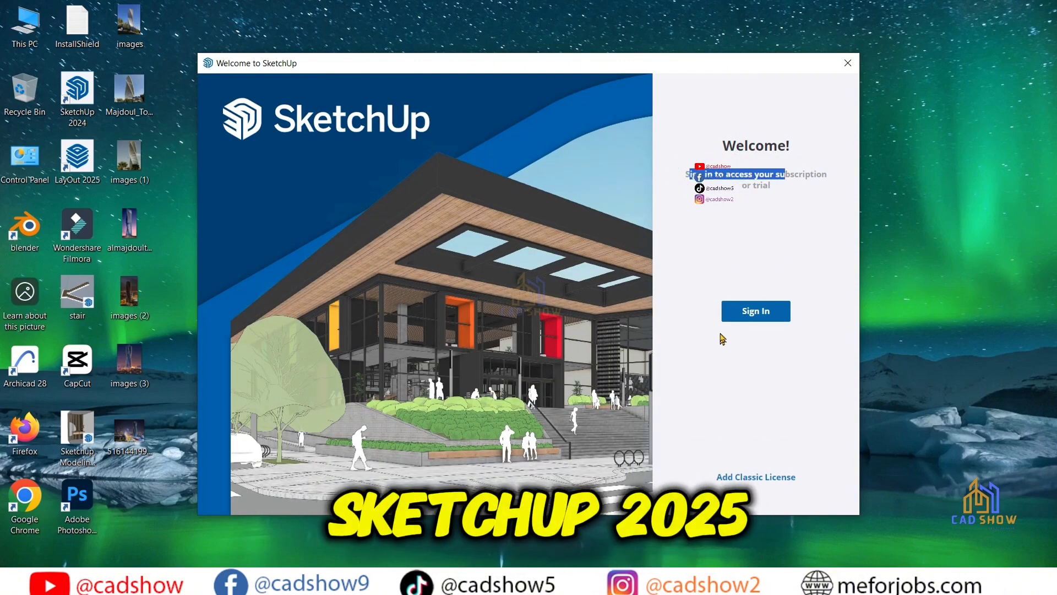
click(756, 311)
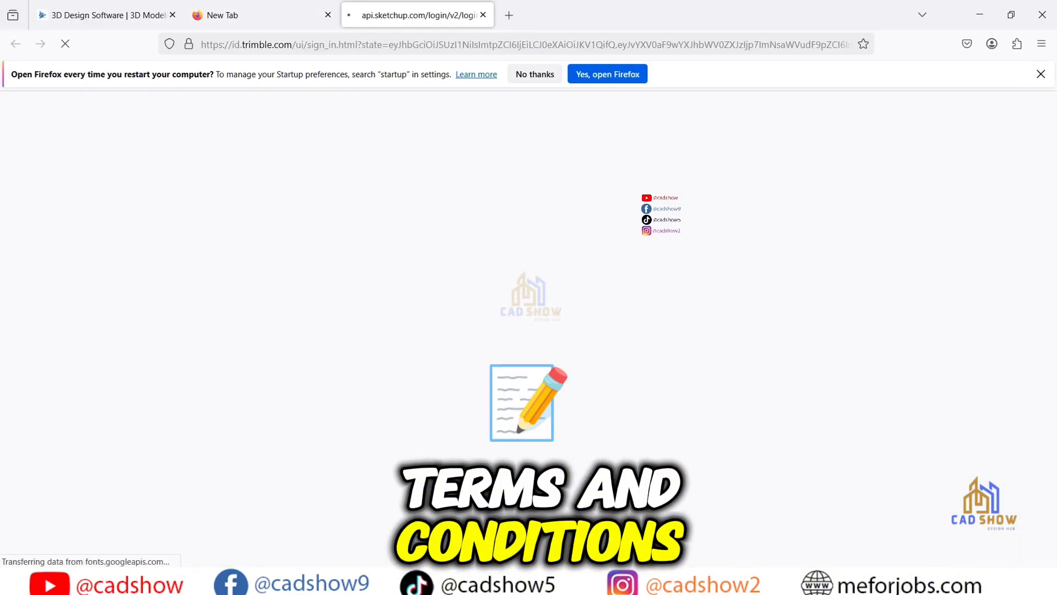
key(alt+Tab)
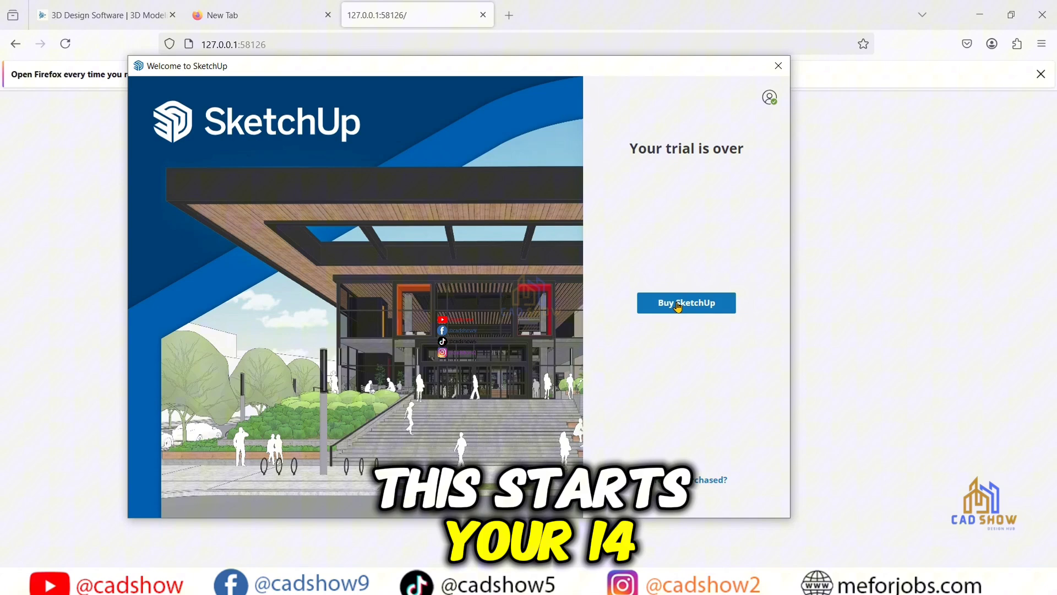
Open the SketchUp plans and pricing page, and bring up the free trial page in the existing SketchUp website tab
click(679, 307)
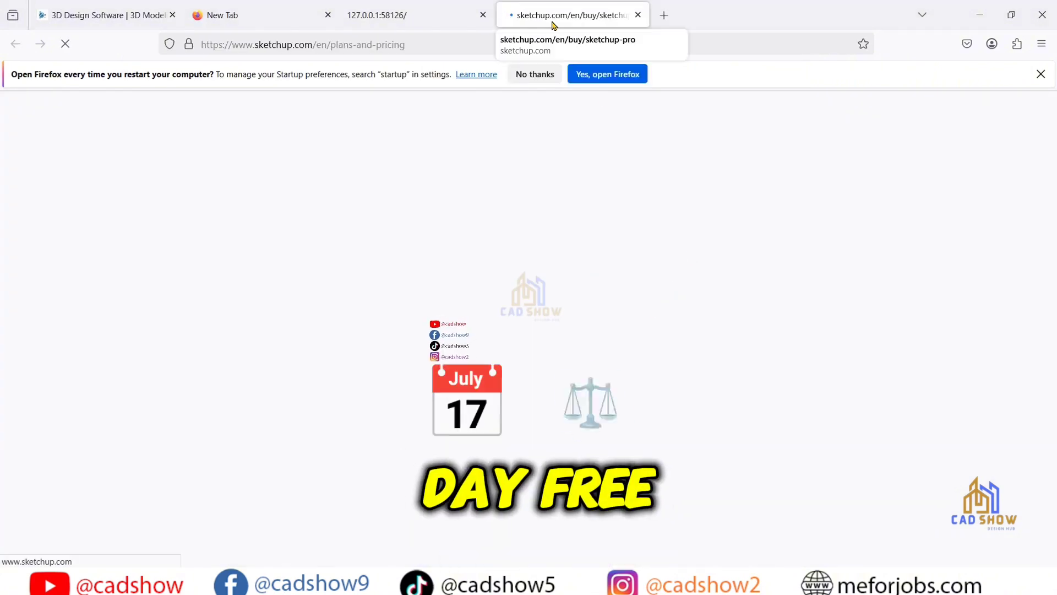
click(158, 17)
click(298, 333)
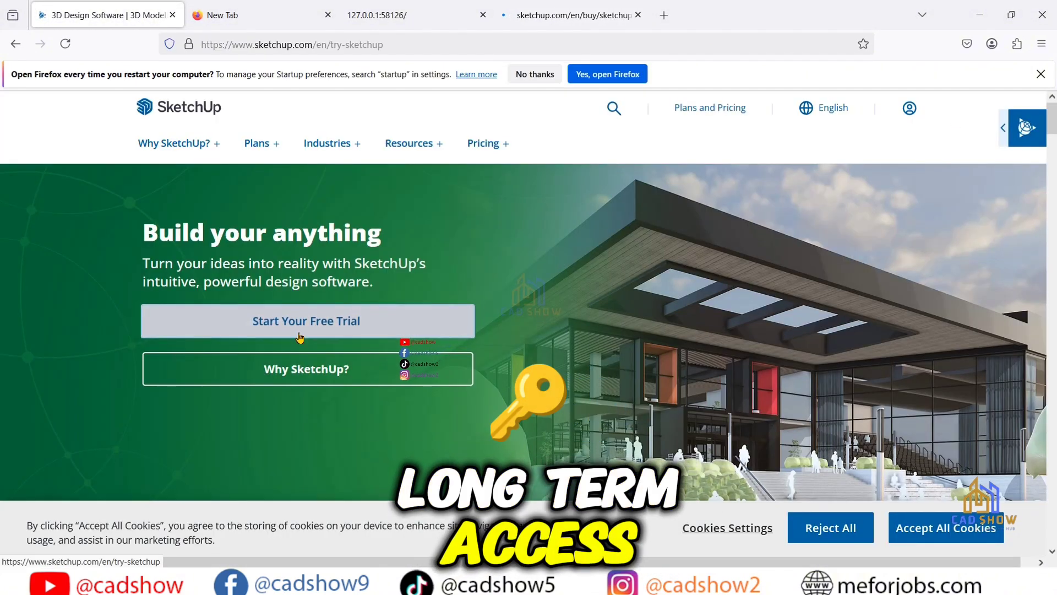
click(344, 330)
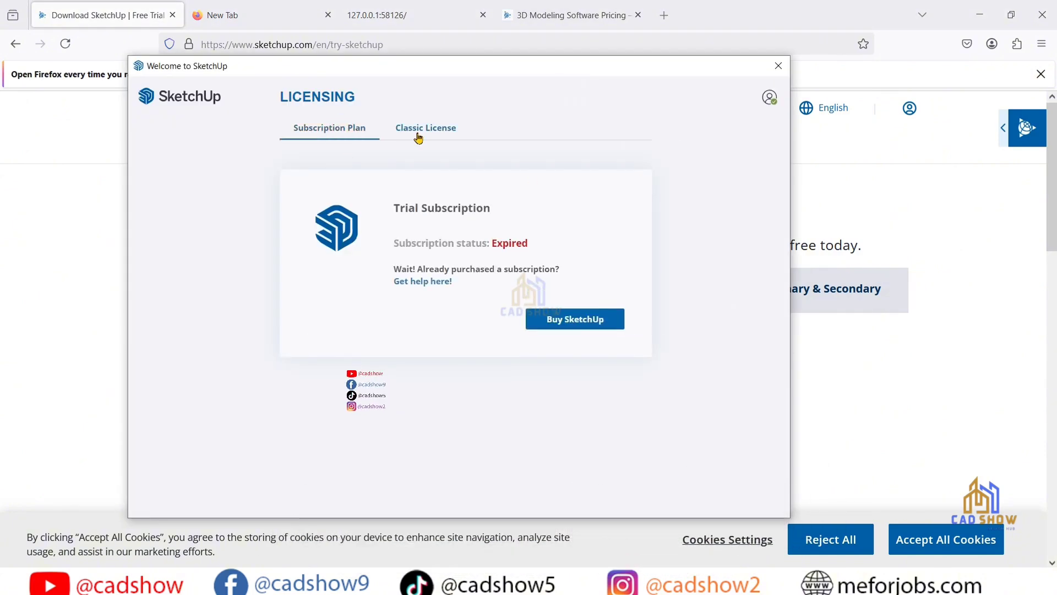
Show the Classic License page in the SketchUp licensing window, and open the context menu of a system tray program
click(420, 134)
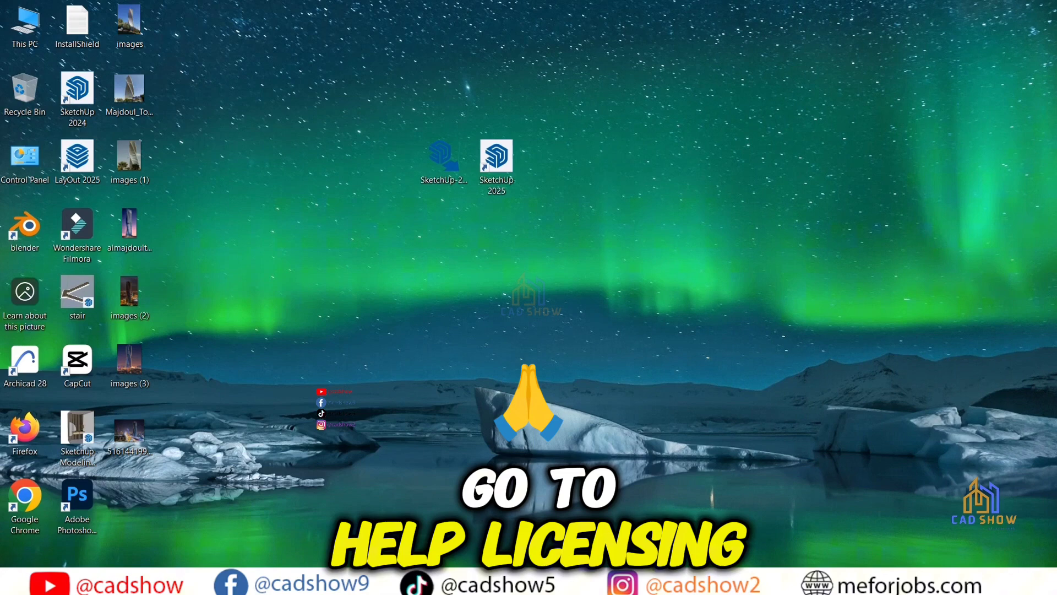
click(884, 582)
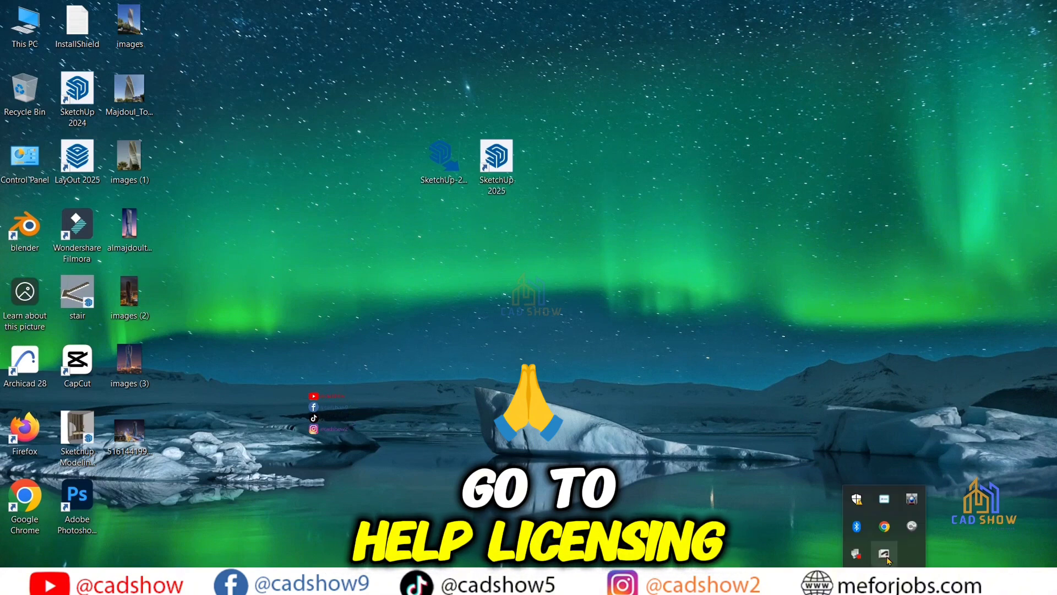
right_click(885, 555)
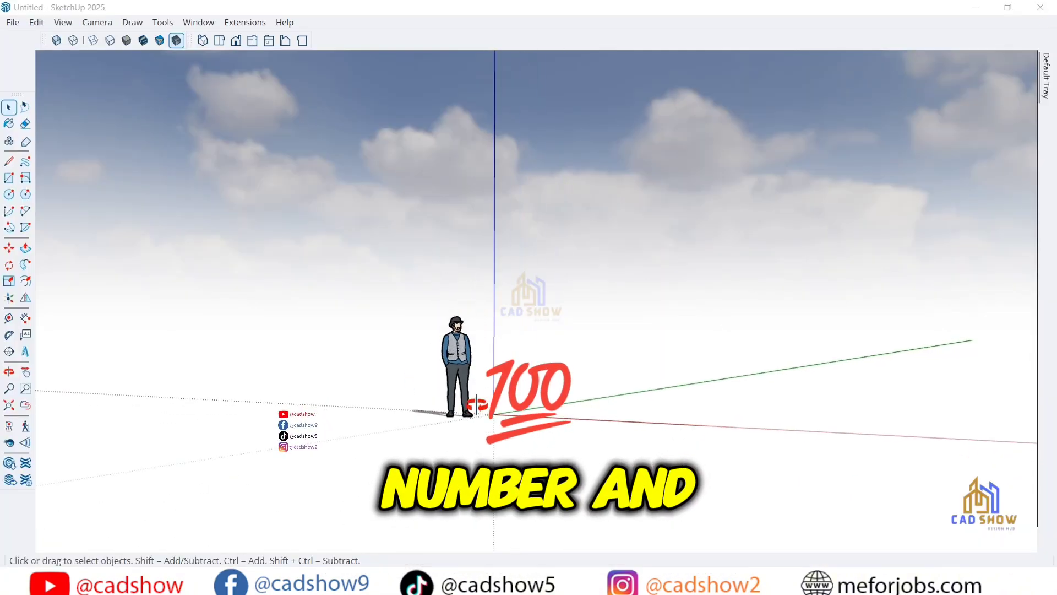
Draw a freehand rectangle on the ground beside the scale figure, near the origin
mouse_move(476, 405)
middle_down()
mouse_move(592, 368)
mouse_move(529, 391)
mouse_move(495, 468)
middle_up()
scroll(528, 390, up, 2)
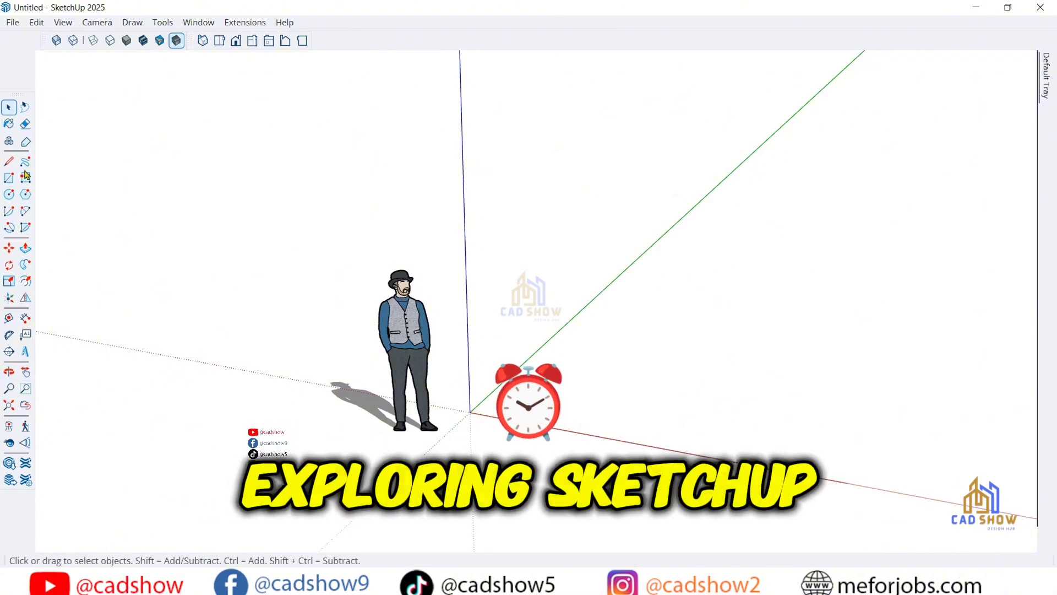
click(9, 178)
click(914, 351)
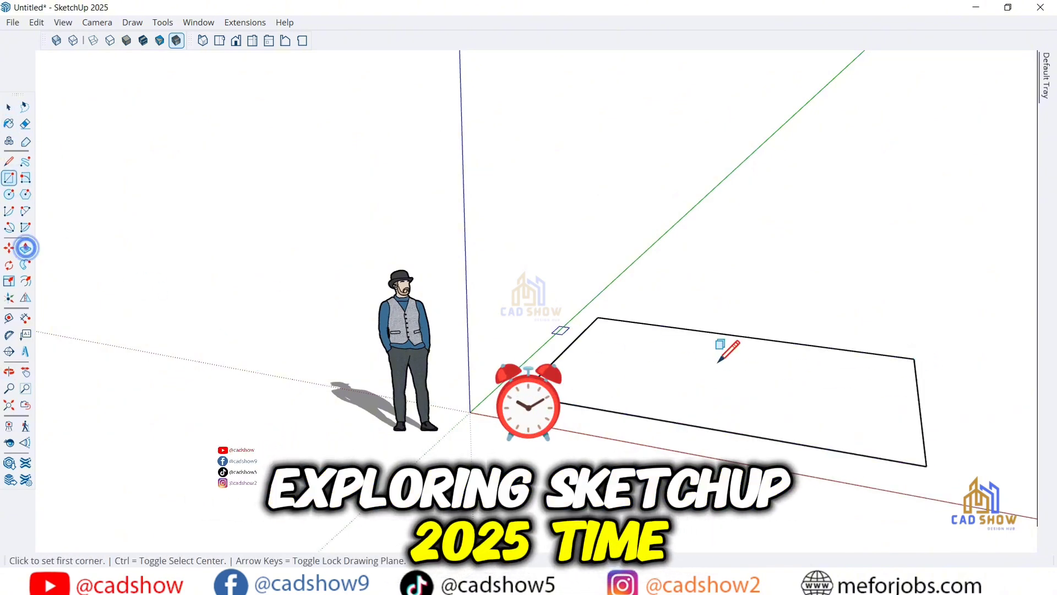
Push/Pull the ground rectangle upward into a box taller than the scale figure
key(p)
click(600, 394)
click(582, 248)
middle_drag(582, 248, 440, 346)
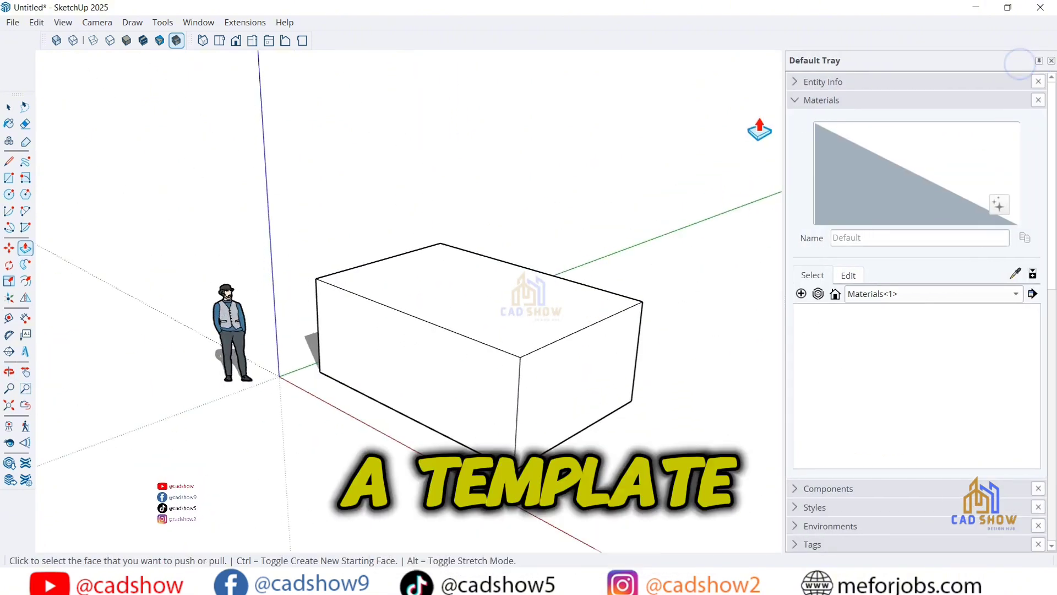
Show the Environments collection in the Default Tray, apply Dusk 2K IBL to the model and enlarge the thumbnail area
click(794, 99)
click(814, 211)
click(868, 407)
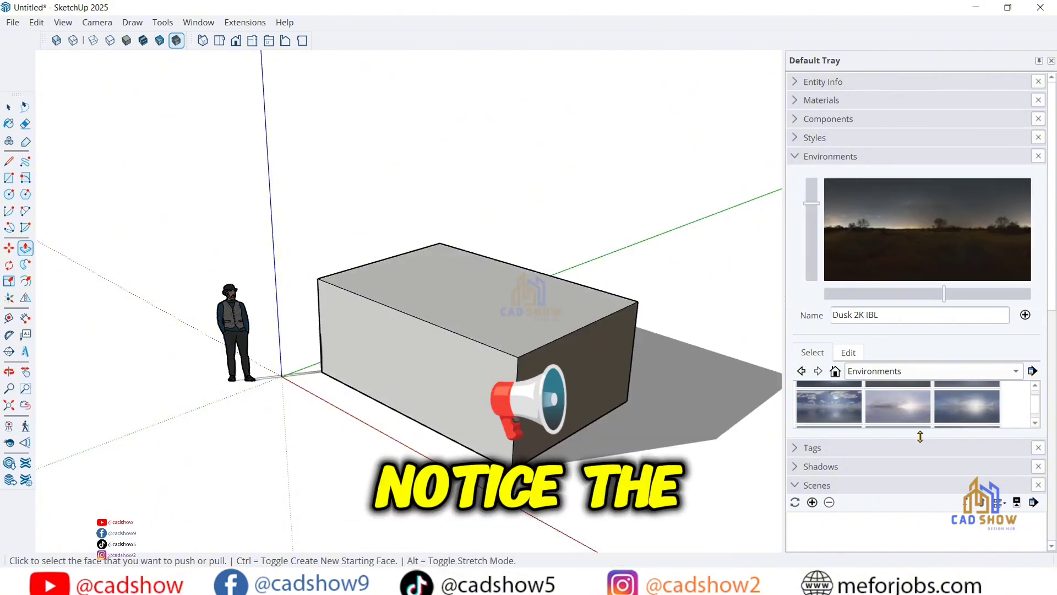
drag(920, 436, 920, 529)
Try several environments on the box, including Snowy Field Clearing 2K IBL, Breezeway 2K IBL and Dusk 2K IBL
click(828, 441)
click(898, 441)
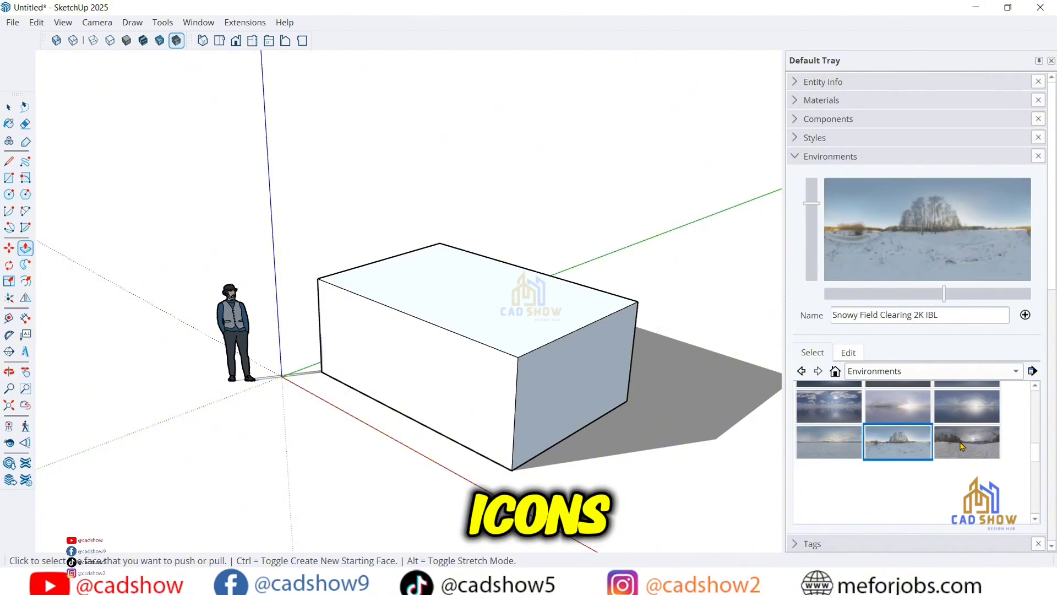
click(962, 443)
scroll(962, 443, up, 2)
click(828, 401)
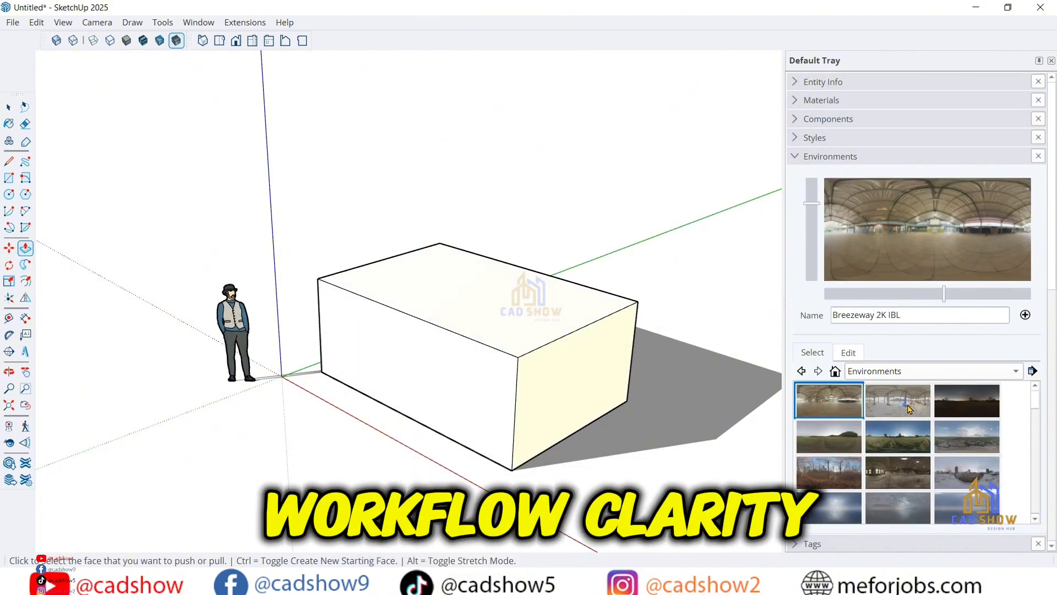
click(907, 407)
click(966, 405)
Try more environments as the backdrop behind the box, including Old Warehouse 2K IBL and Light Forest 2K IBL
middle_drag(561, 374, 339, 276)
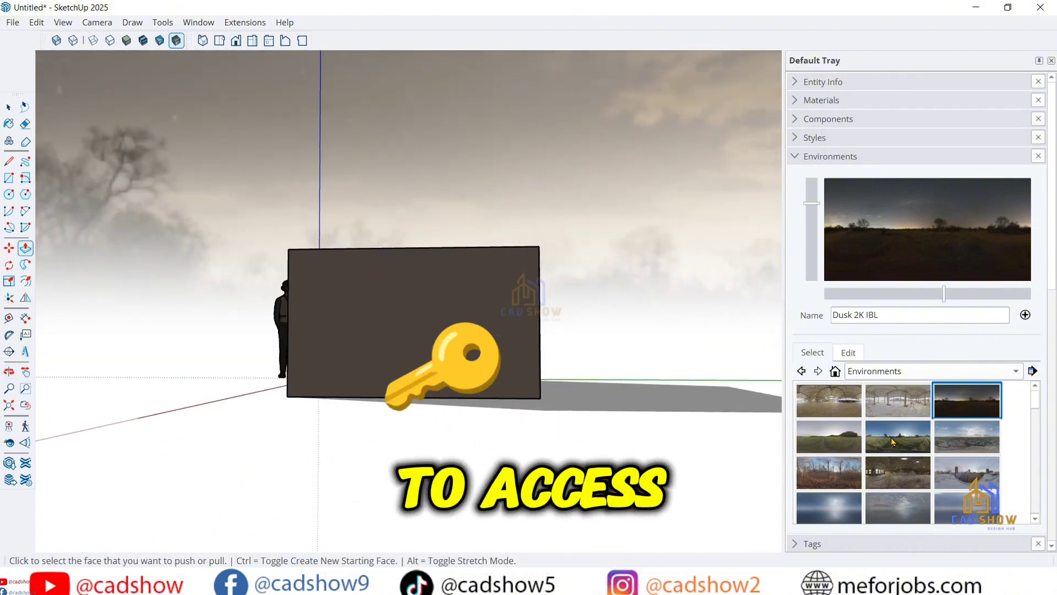
click(893, 441)
click(909, 470)
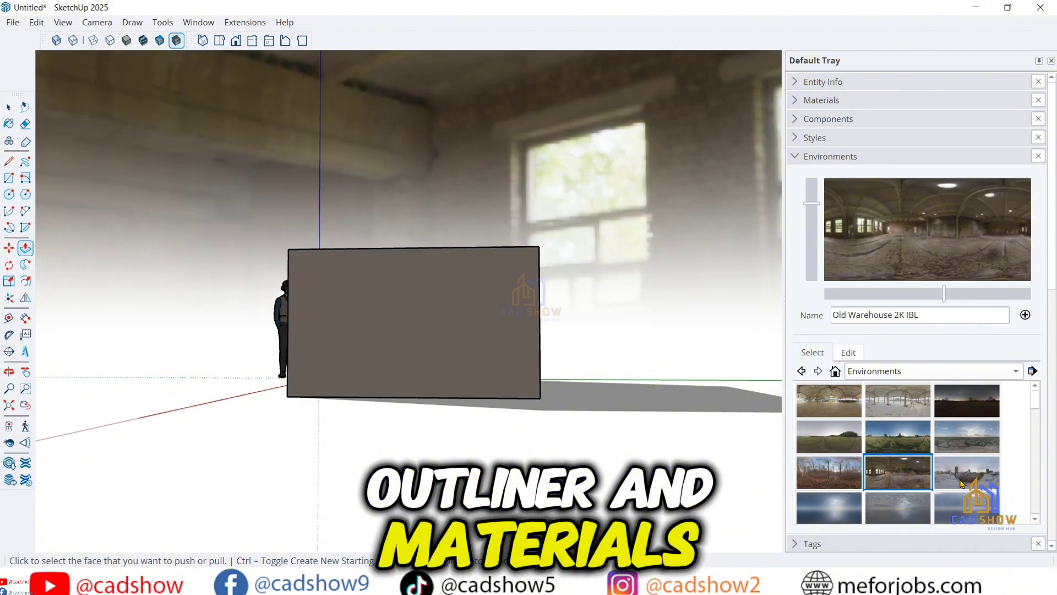
click(964, 478)
click(829, 472)
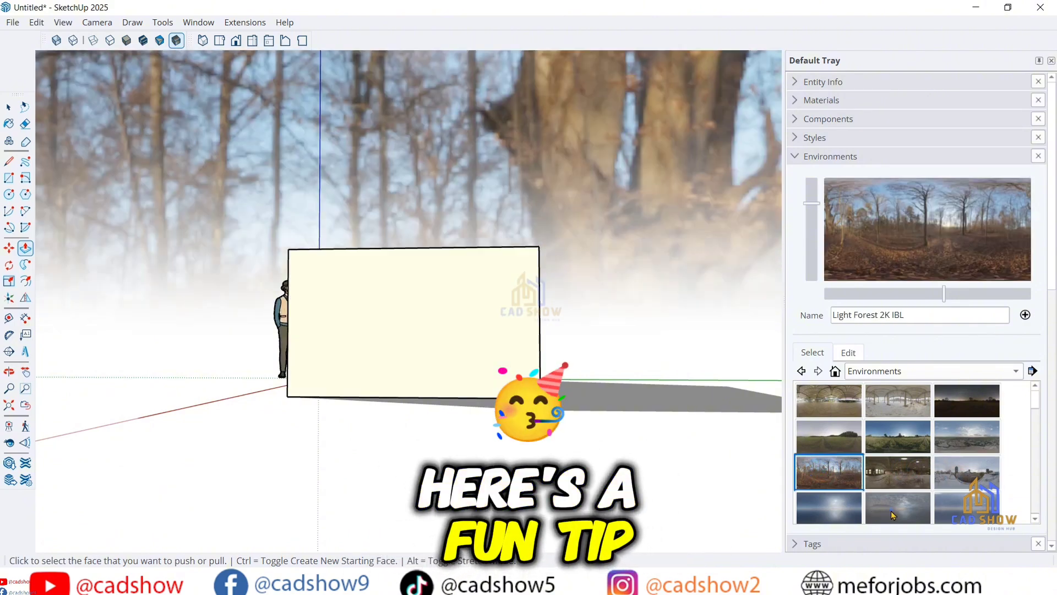
Compare the sky environments, including Sky - Mid-day 2K IBL, and apply Sky - Cloudy 2K IBL to the model
click(897, 507)
click(967, 506)
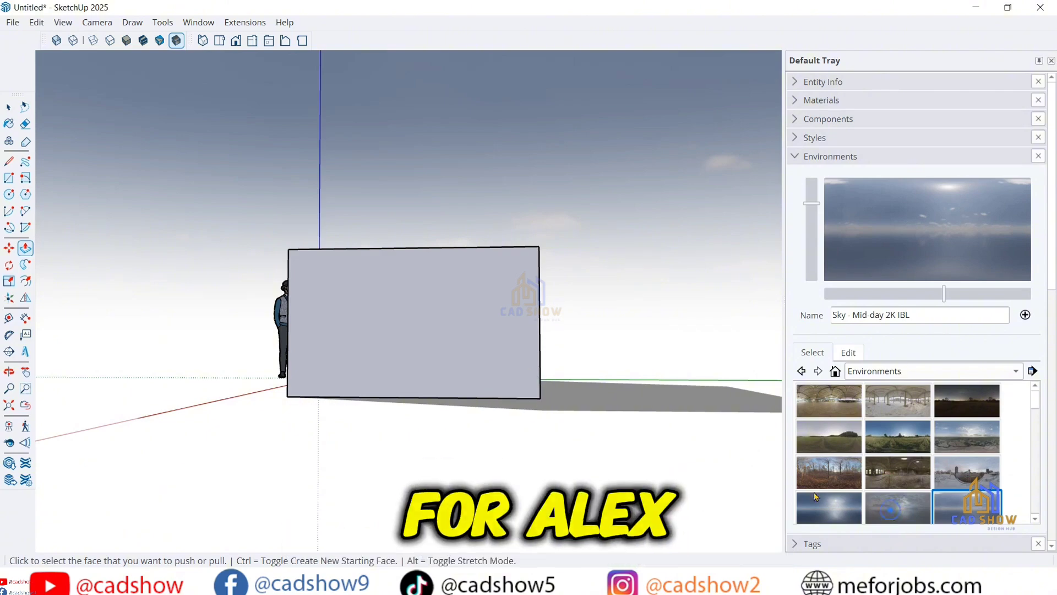
click(890, 509)
middle_drag(397, 395, 688, 435)
Paint the long front face of the box with Brick_01_1K from the Brick material collection
click(795, 139)
click(800, 102)
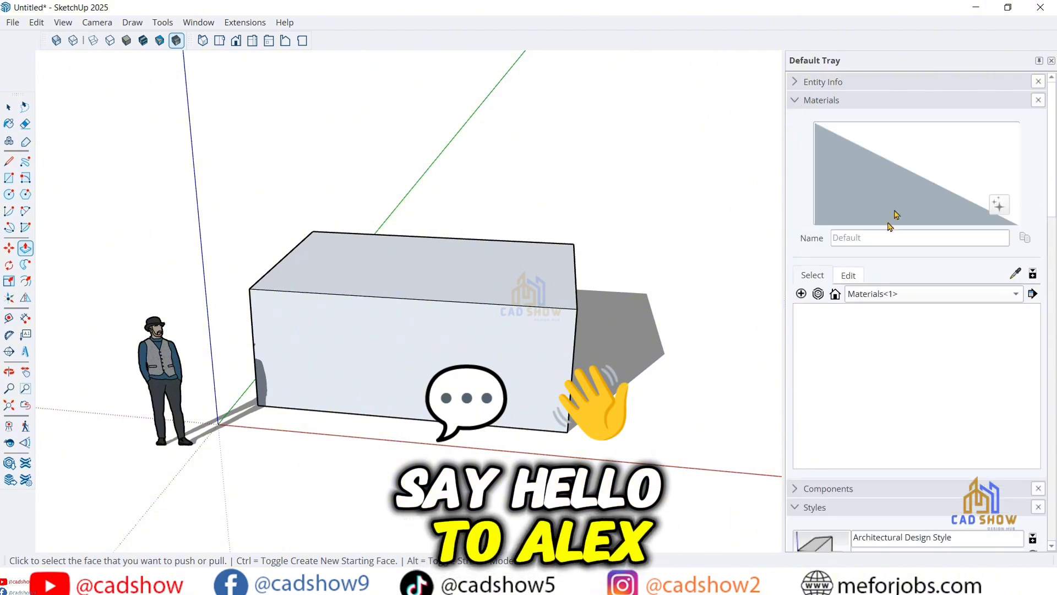
click(872, 293)
click(875, 386)
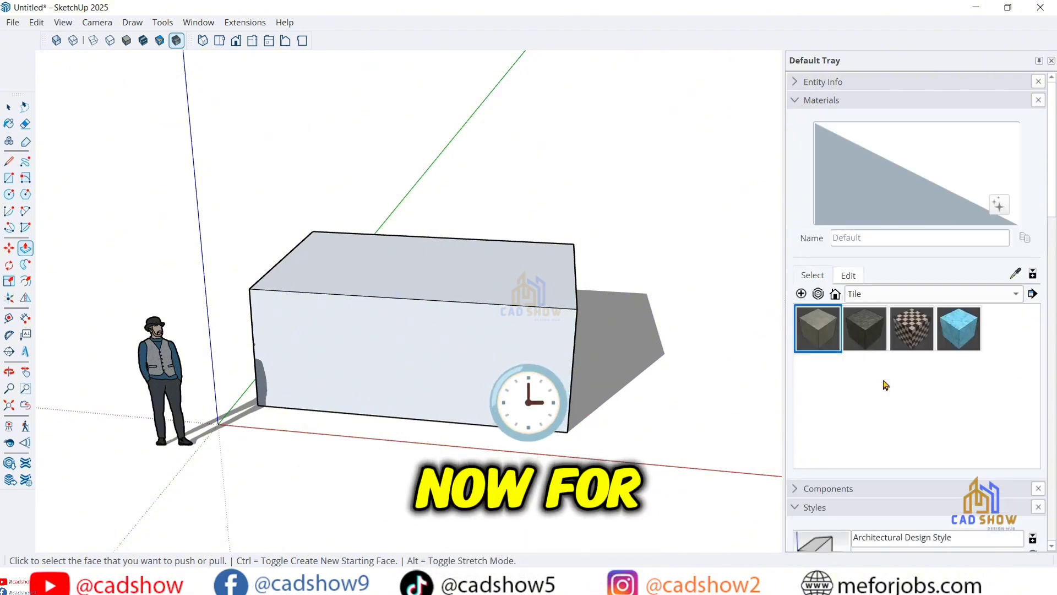
click(888, 297)
click(876, 151)
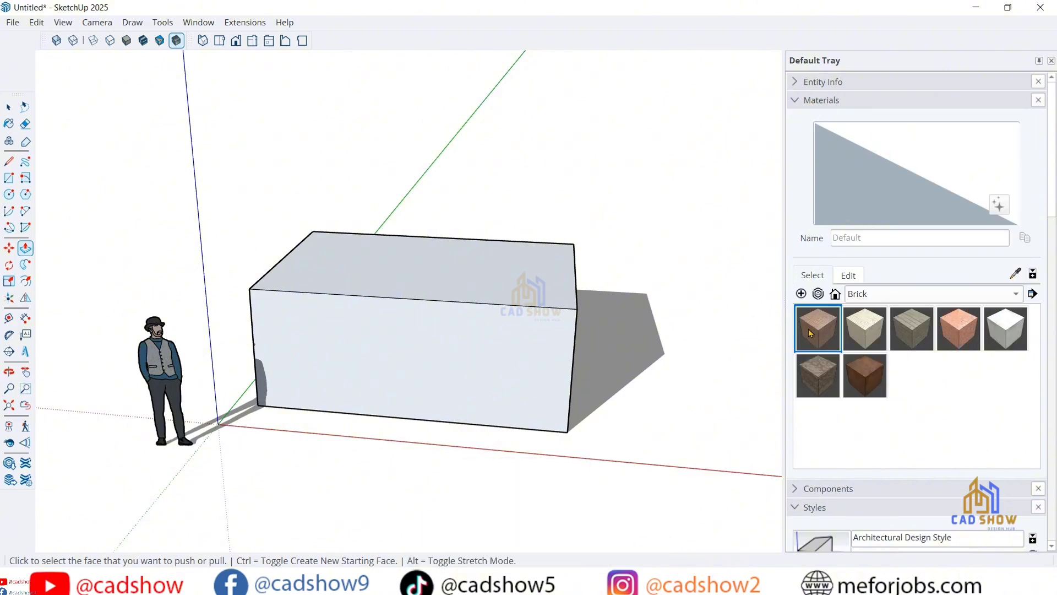
click(818, 328)
click(413, 361)
middle_drag(413, 361, 473, 357)
scroll(473, 357, up, 1)
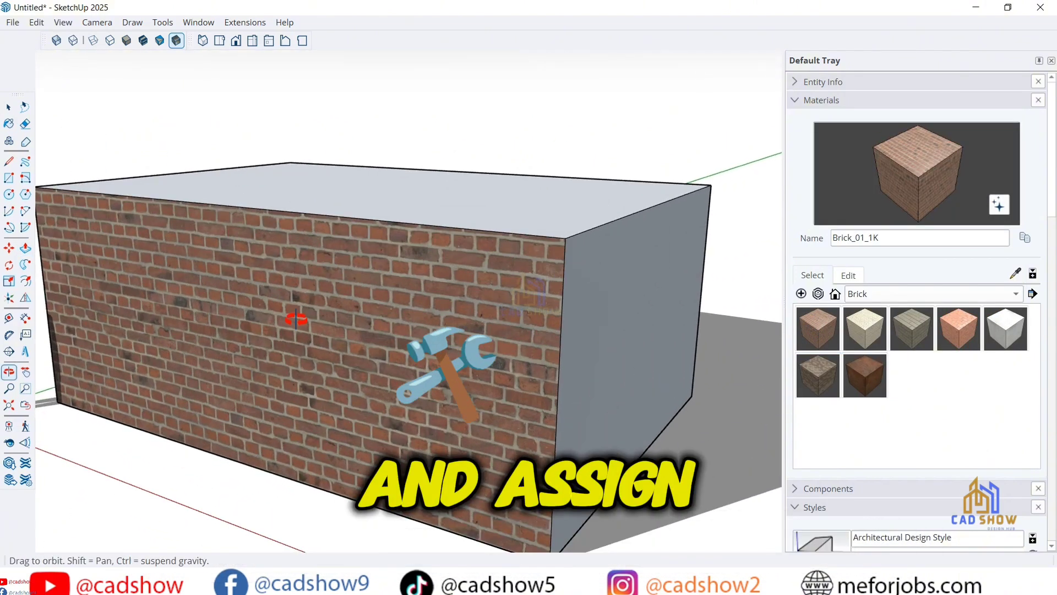
Set the opacity of the Brick_01_1K material to 91
middle_drag(296, 318, 295, 251)
scroll(311, 251, up, 4)
middle_drag(397, 296, 352, 286)
click(849, 275)
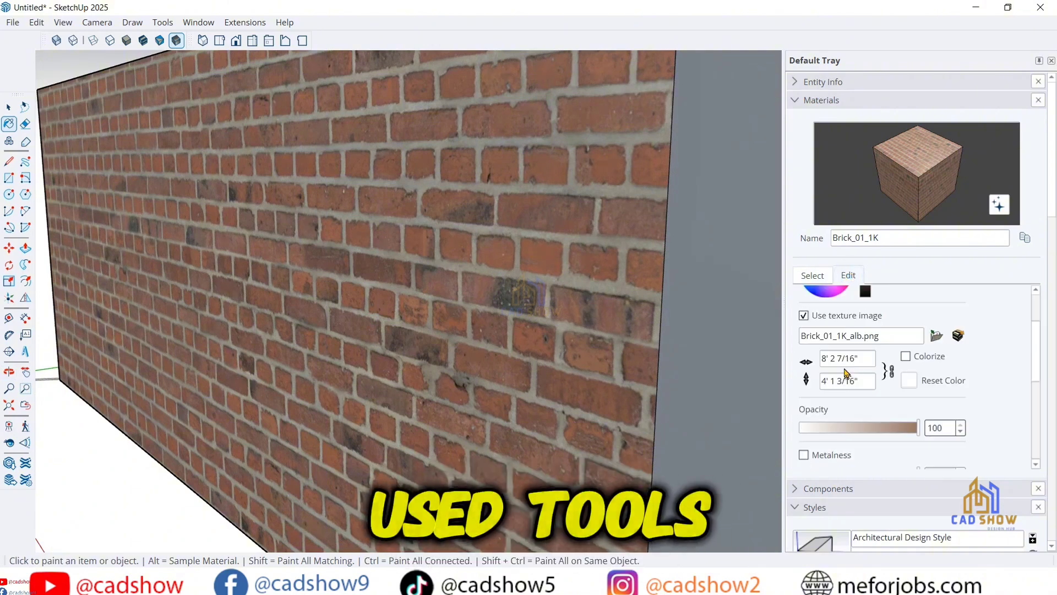
scroll(881, 358, down, 3)
mouse_move(917, 385)
mouse_down()
mouse_move(863, 386)
mouse_move(926, 399)
mouse_up()
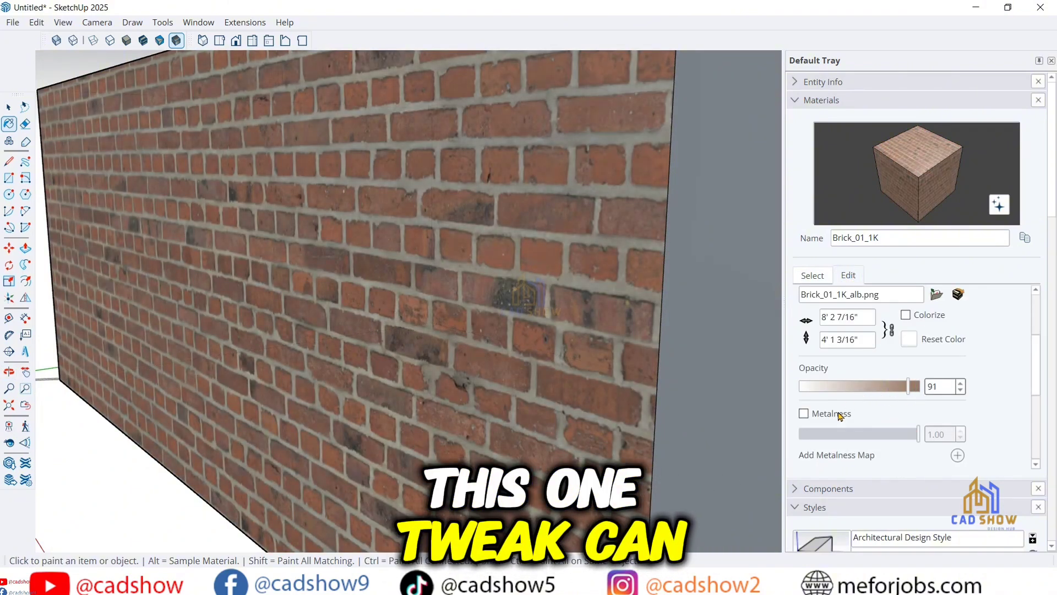
Enable metalness on the Brick_01_1K material at 0.10 and set its normal strength to 5.00
click(804, 413)
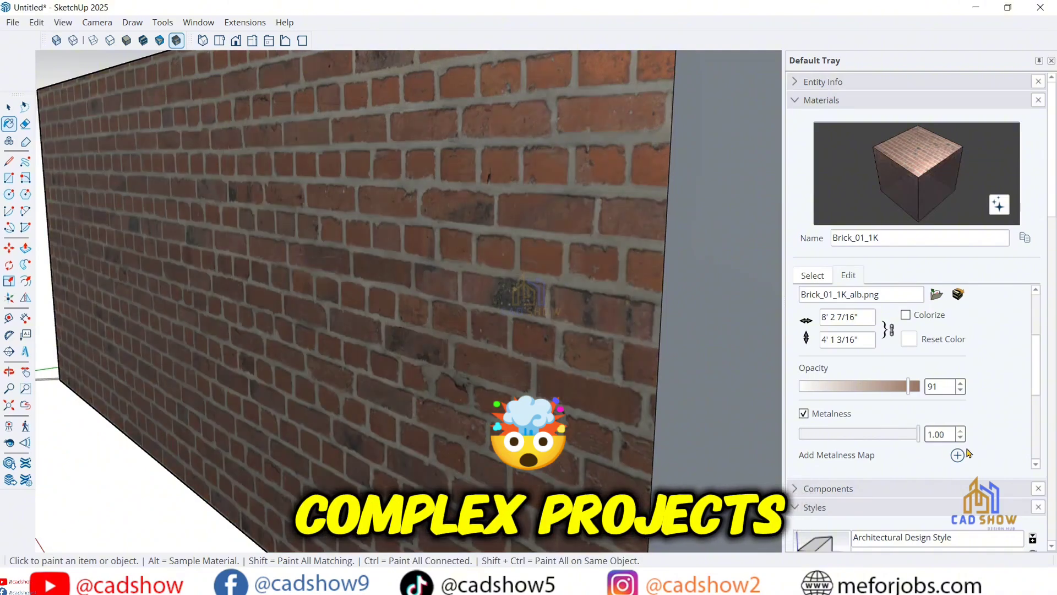
drag(918, 434, 834, 449)
scroll(824, 389, down, 3)
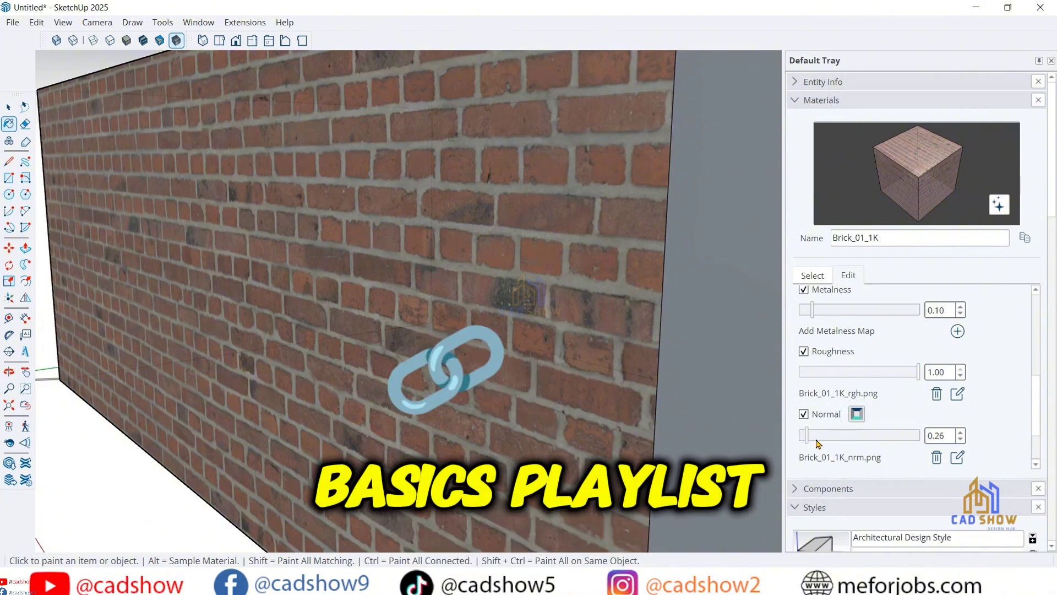
drag(806, 435, 915, 435)
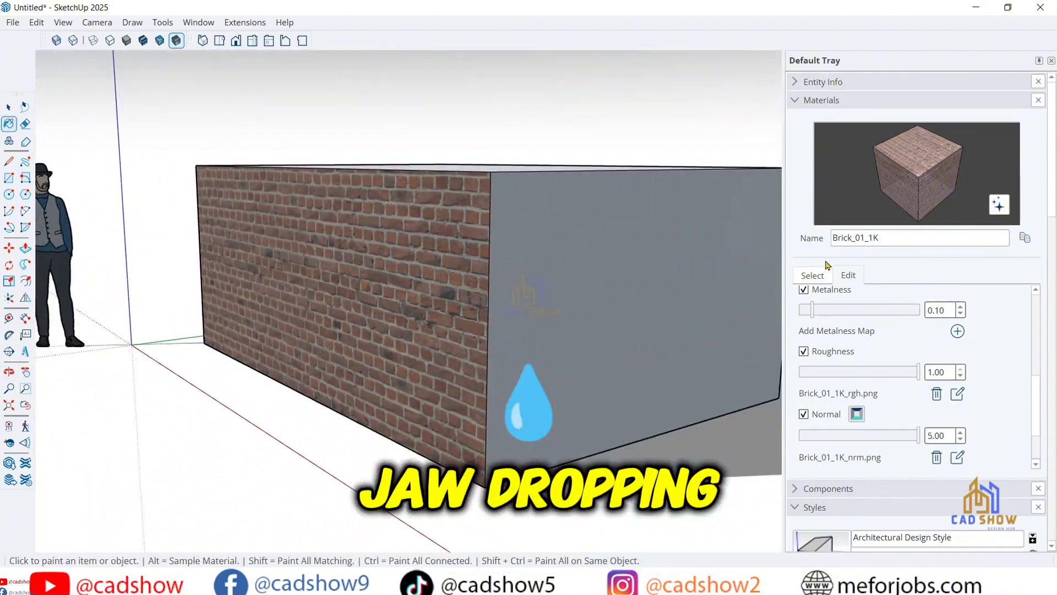
Paint the box's side face next to the brick wall with Marble_06_1K from the Stone material collection
click(813, 275)
click(887, 293)
click(867, 434)
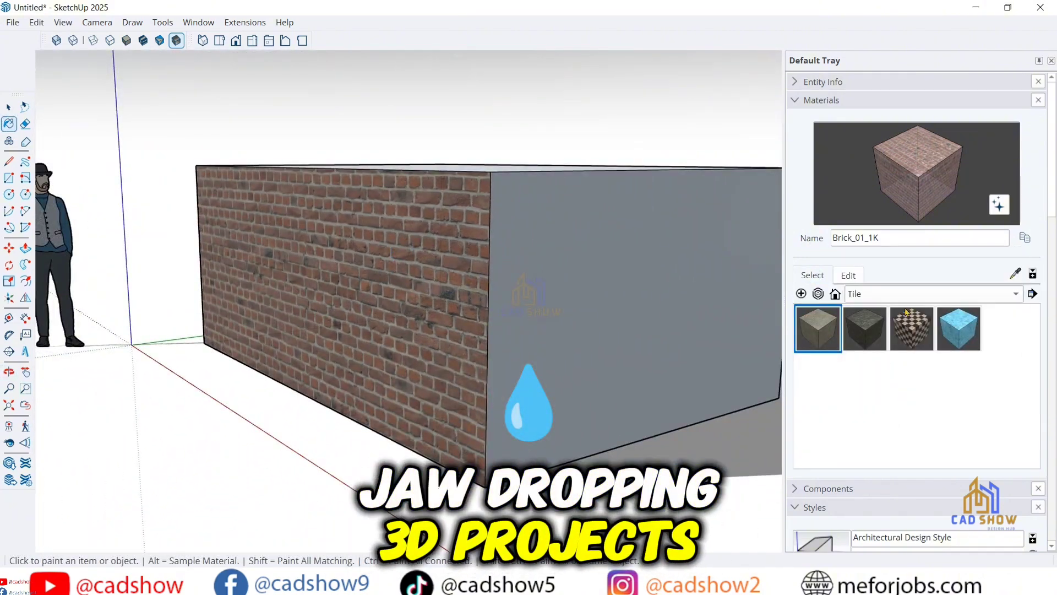
click(893, 287)
click(892, 283)
click(914, 328)
click(598, 325)
scroll(598, 318, up, 3)
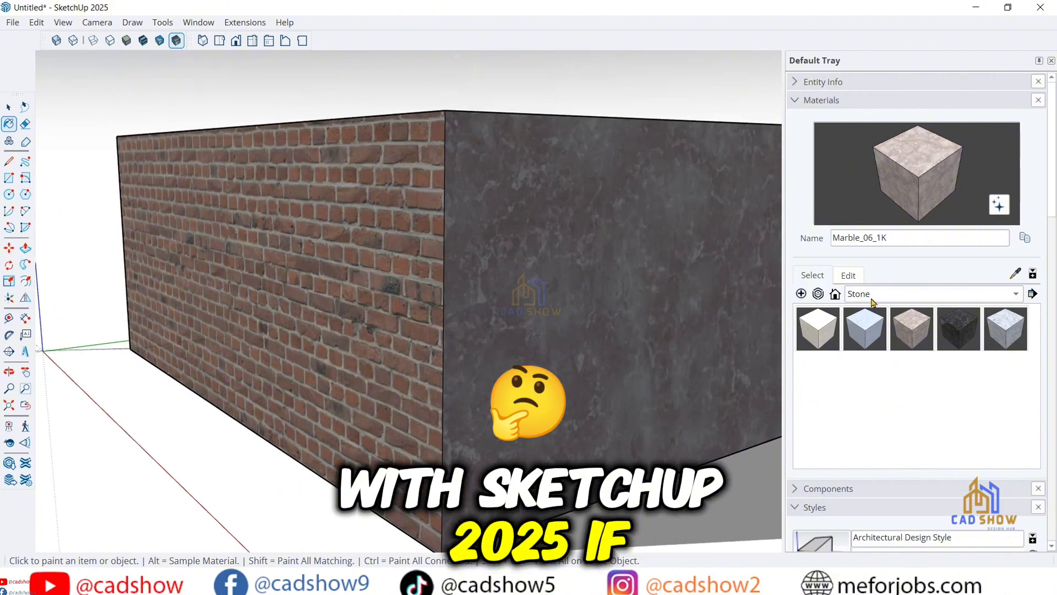
Try the first Tile collection material on the box's side face, and repaint that face with Tile_Exterior_08_1K
click(875, 296)
click(869, 304)
click(826, 332)
click(608, 314)
scroll(616, 325, up, 1)
click(864, 331)
click(611, 314)
scroll(611, 314, up, 3)
mouse_move(710, 305)
middle_down()
mouse_move(637, 301)
mouse_move(710, 308)
middle_up()
Set the normal strength of the Tile_Exterior_08_1K material to 3.68
click(849, 275)
drag(918, 363, 886, 363)
scroll(503, 325, down, 5)
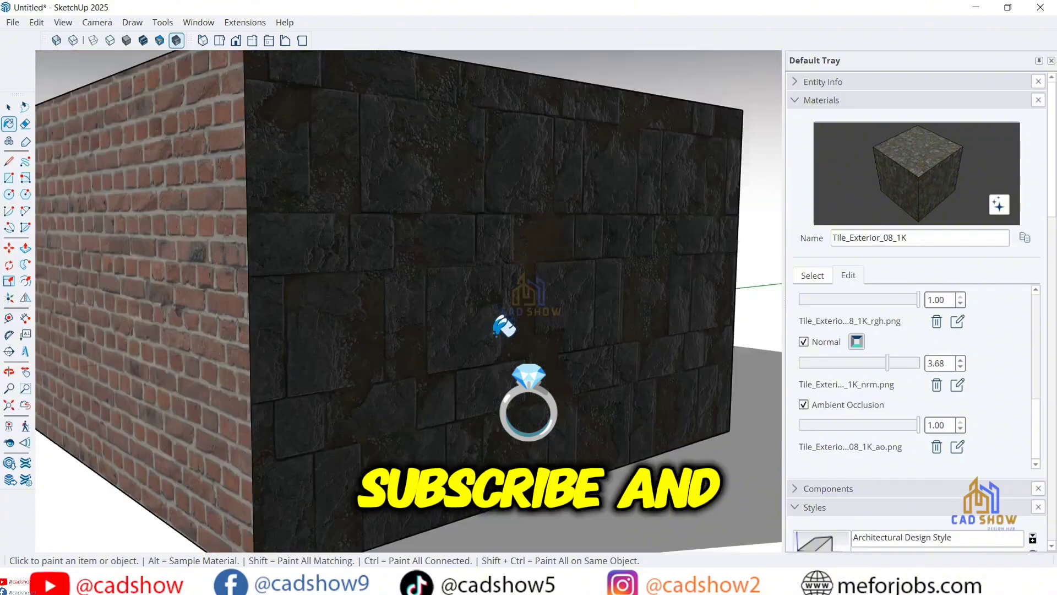
middle_drag(503, 326, 425, 374)
scroll(349, 262, up, 1)
scroll(425, 375, down, 4)
middle_drag(495, 378, 529, 379)
scroll(529, 380, up, 3)
Collapse the Materials section, look over the environments, and list the available style collections under Styles
click(796, 100)
scroll(798, 144, down, 1)
scroll(799, 144, up, 1)
click(799, 142)
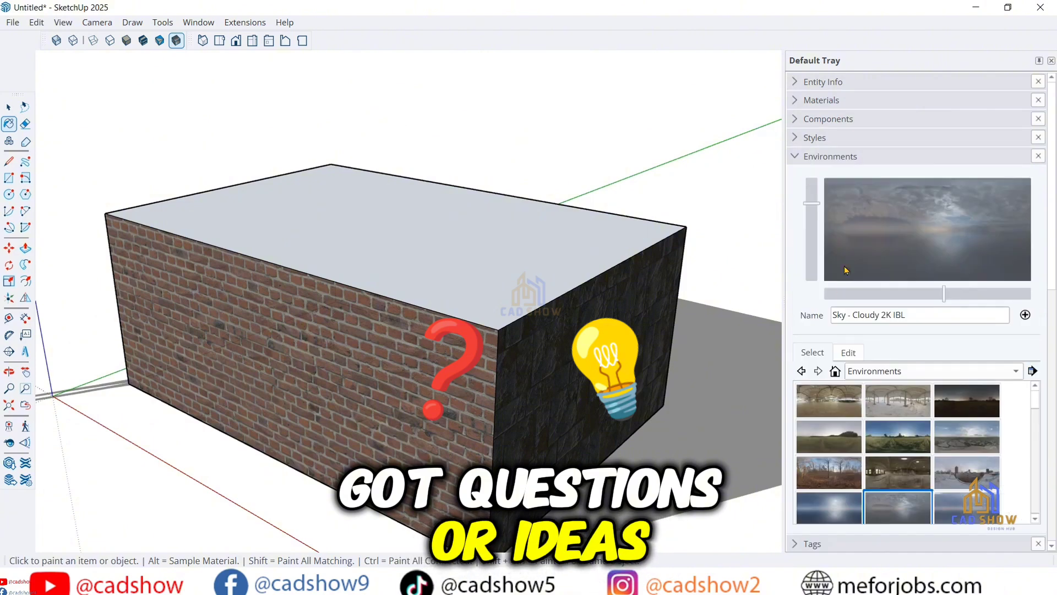
scroll(903, 357, down, 2)
scroll(881, 309, up, 2)
click(793, 134)
click(902, 274)
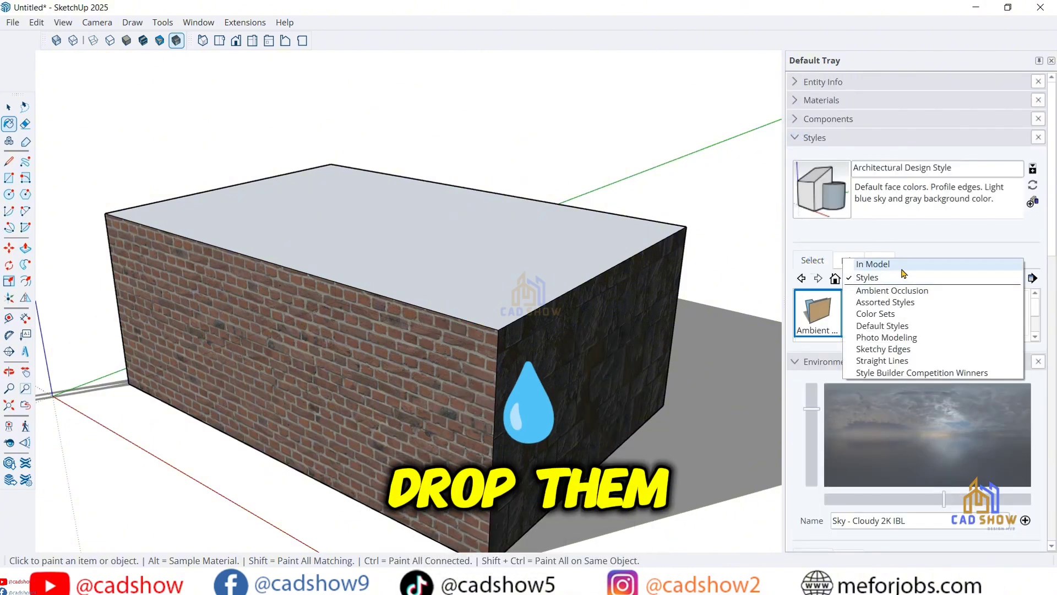